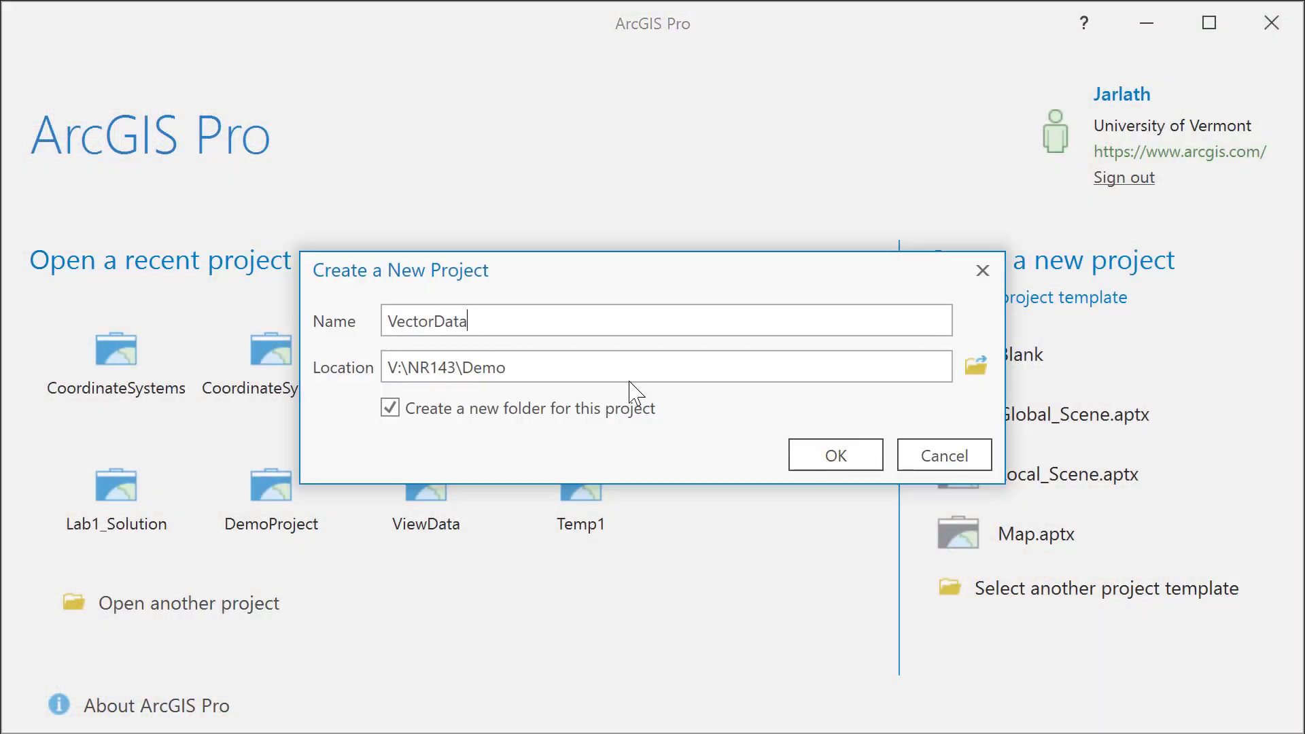
# Create the blank VectorData project in V:\NR143\Demo with its own project folder.
pyautogui.click(843, 469)
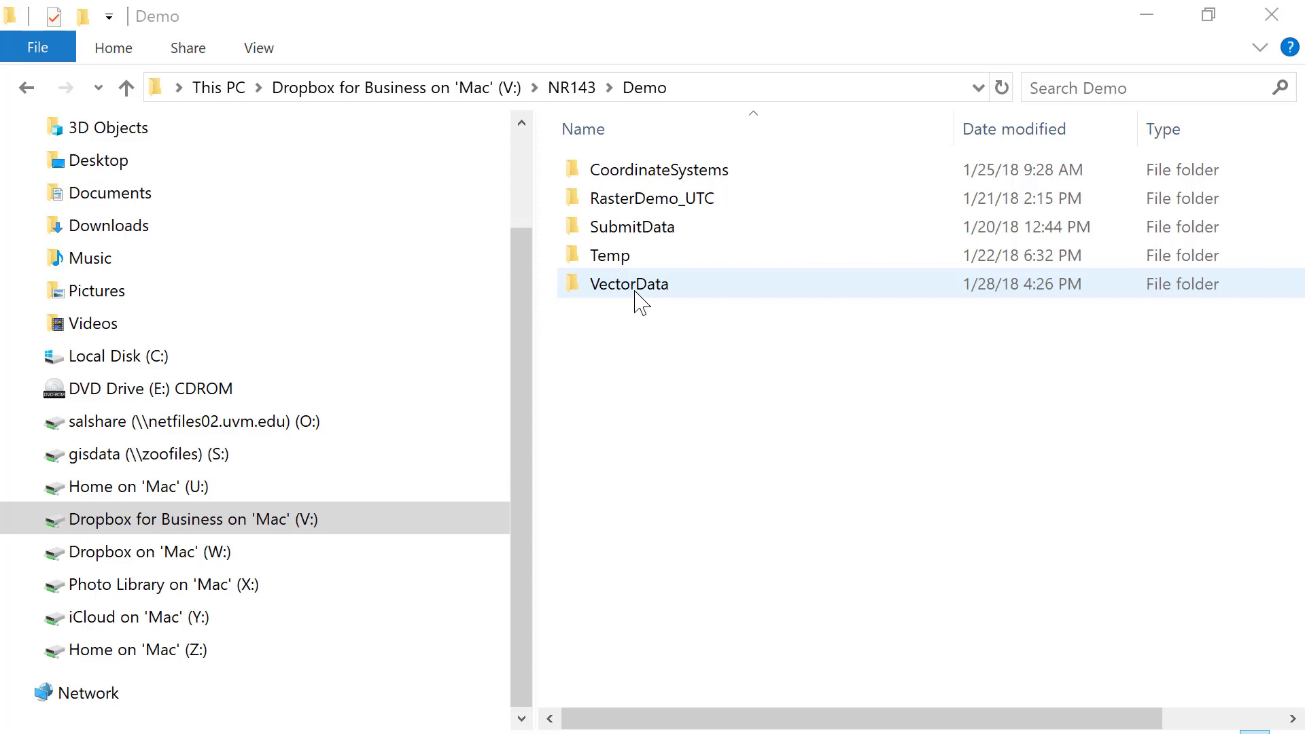
# Open the VectorData folder to view VectorData.gdb, the project file and the toolbox.
pyautogui.doubleClick(639, 299)
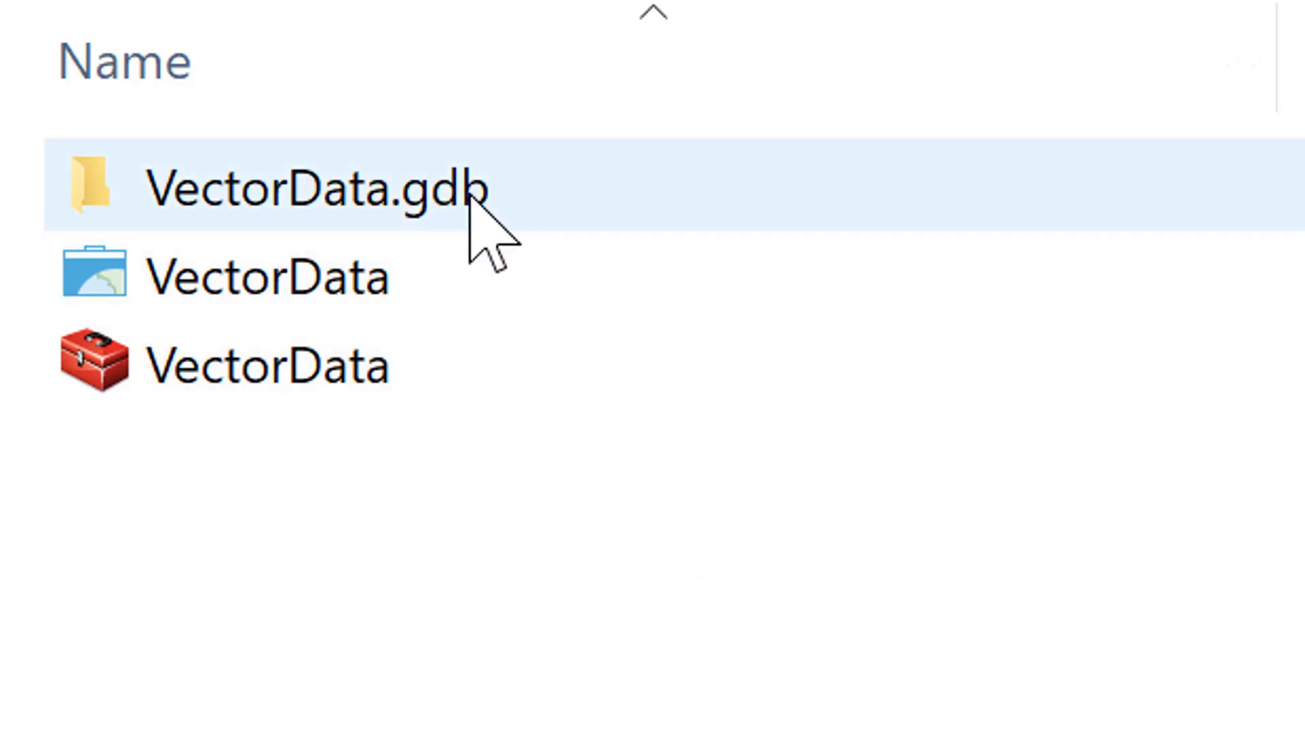
pyautogui.moveTo(416, 283)
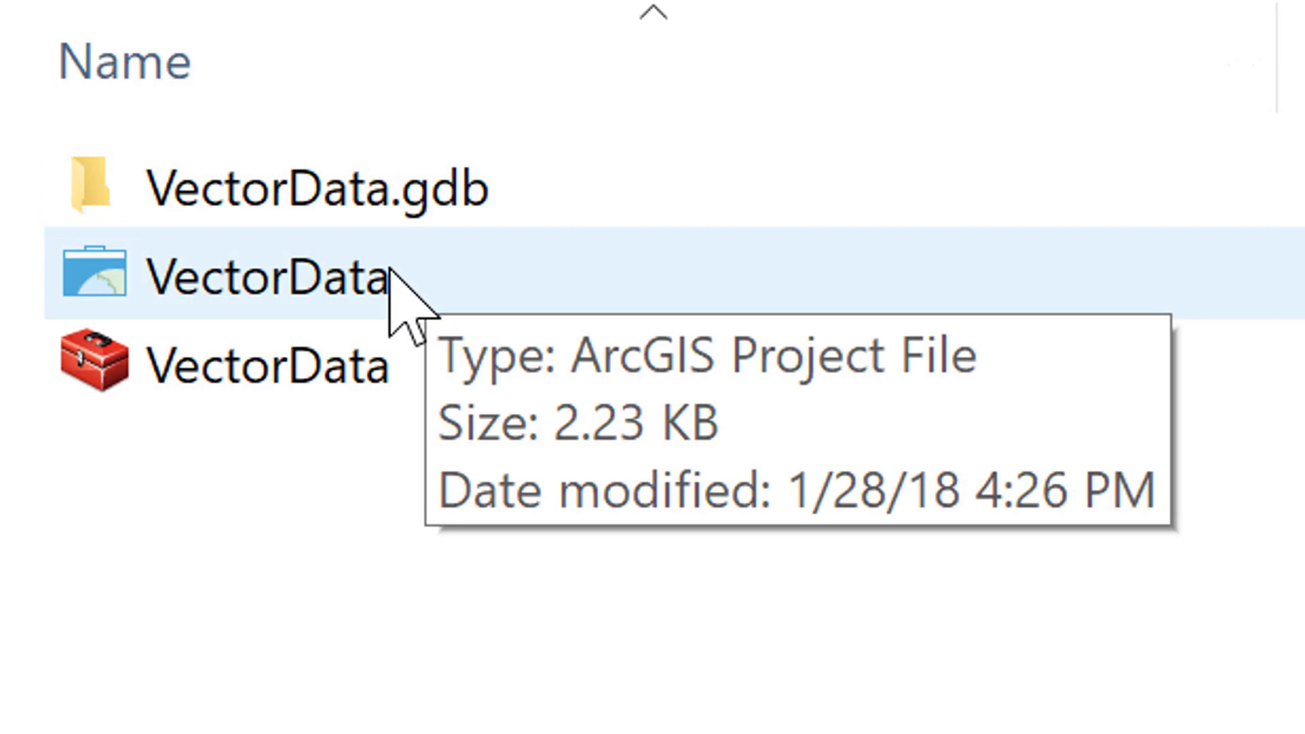
pyautogui.moveTo(349, 356)
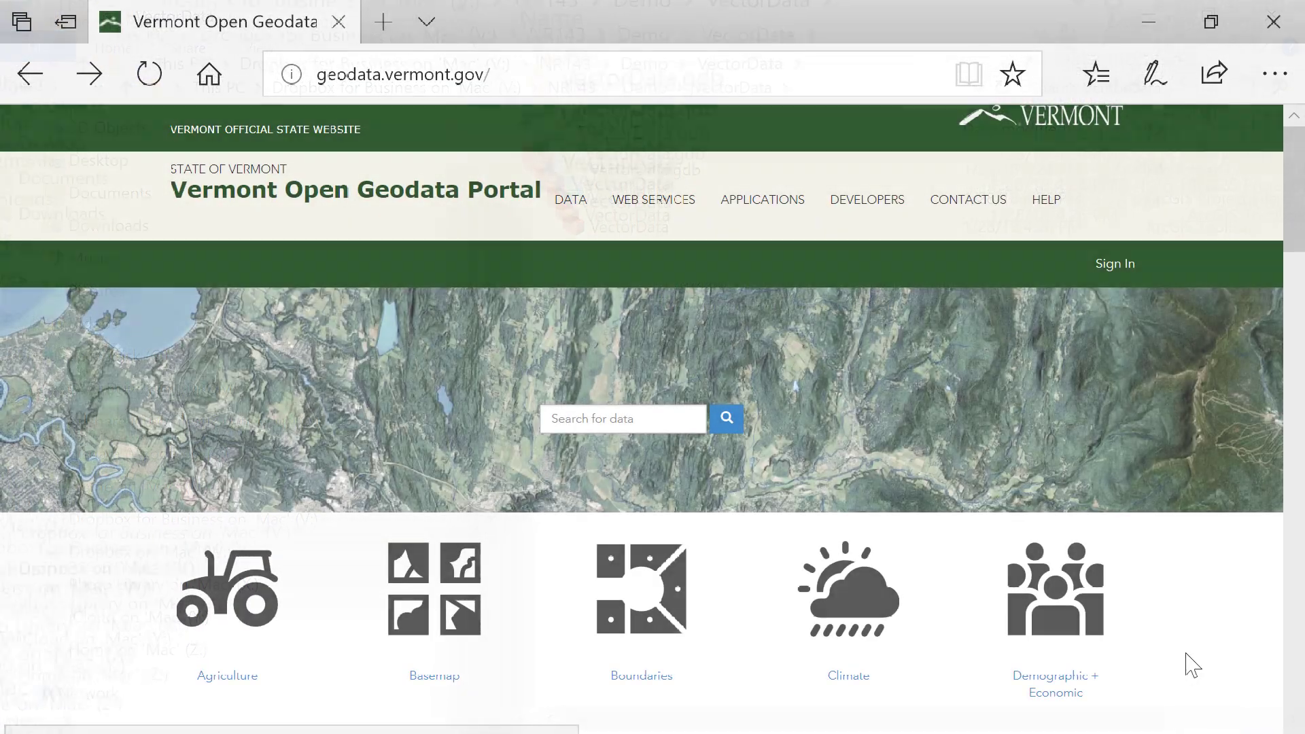
# Download the ACT250 Districts dataset from the Boundaries category as a shapefile.
pyautogui.scroll(-4, 1193, 665)
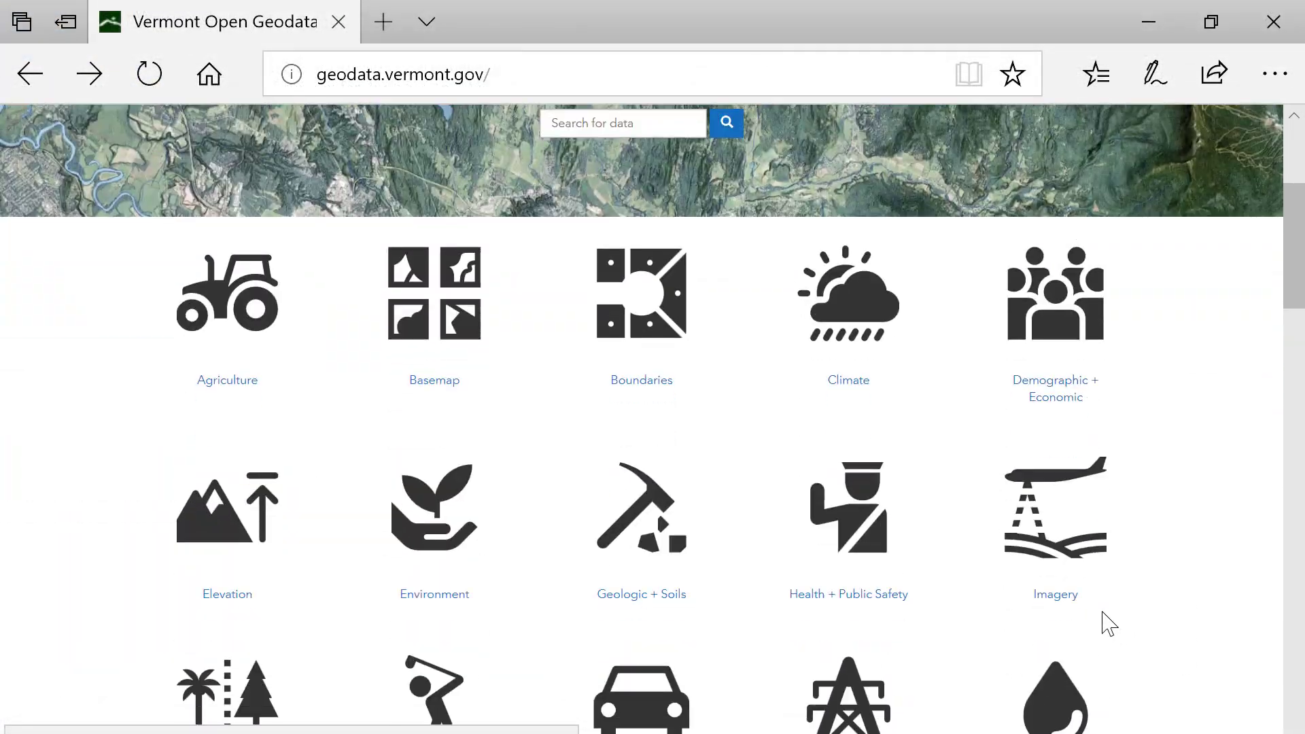
pyautogui.click(642, 380)
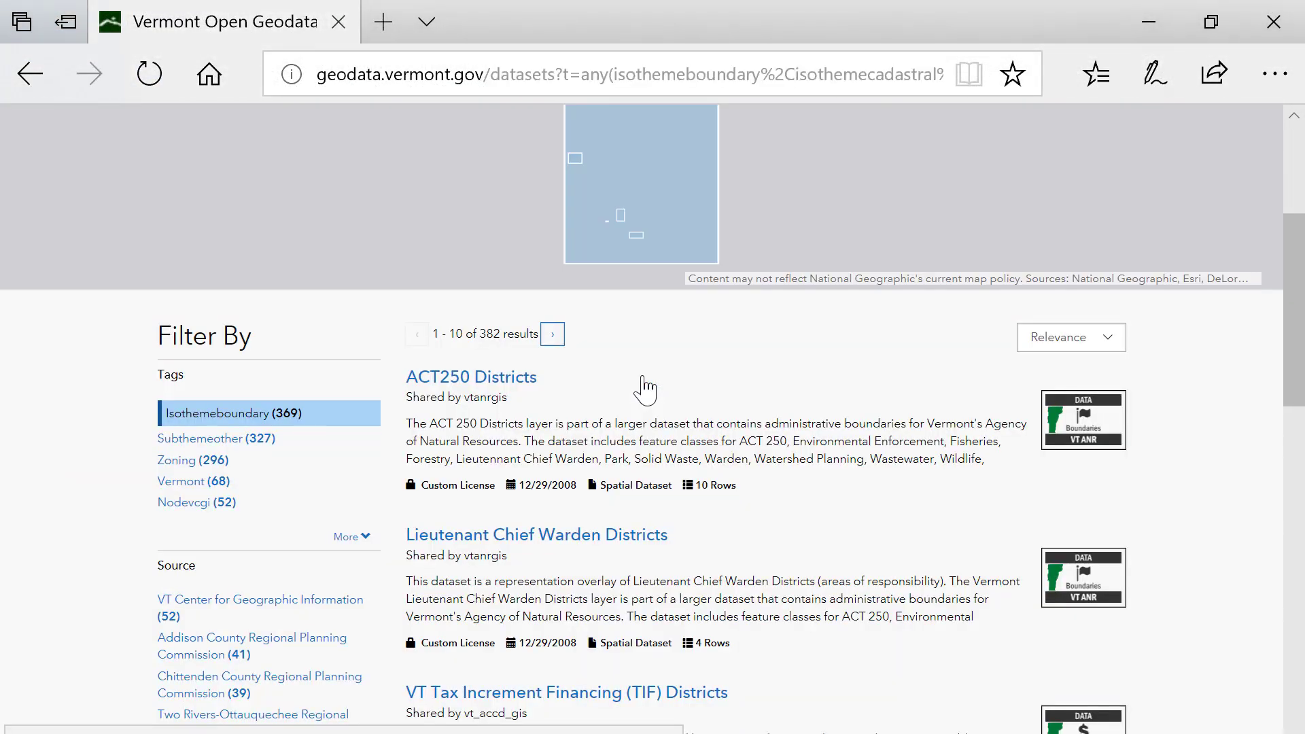
pyautogui.click(517, 392)
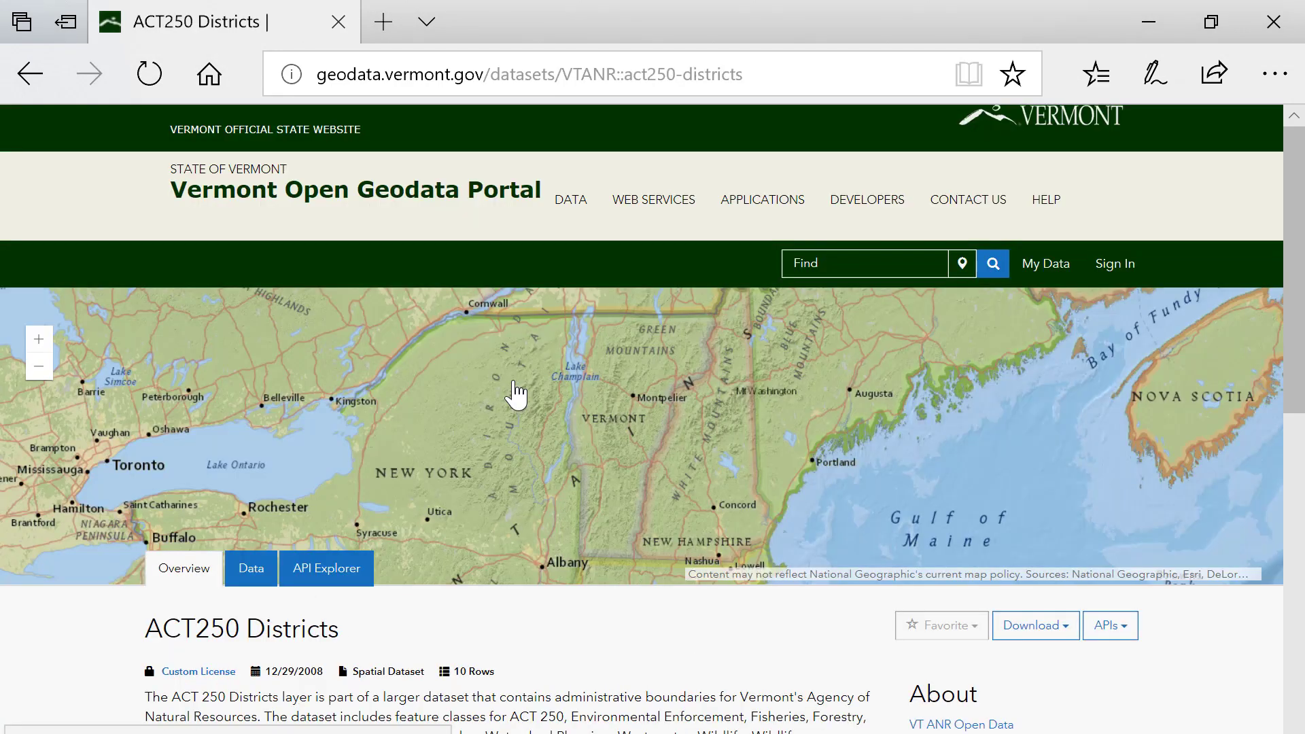
pyautogui.scroll(-6, 639, 412)
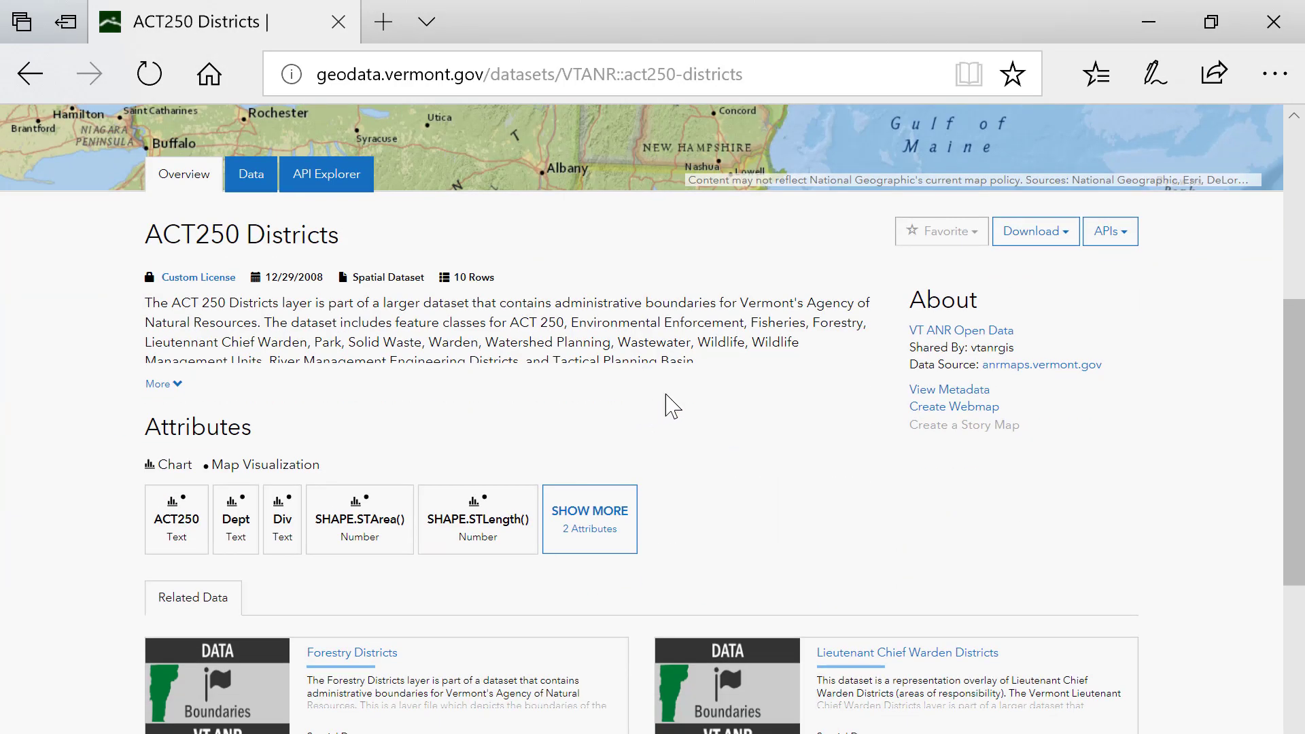
pyautogui.click(1065, 243)
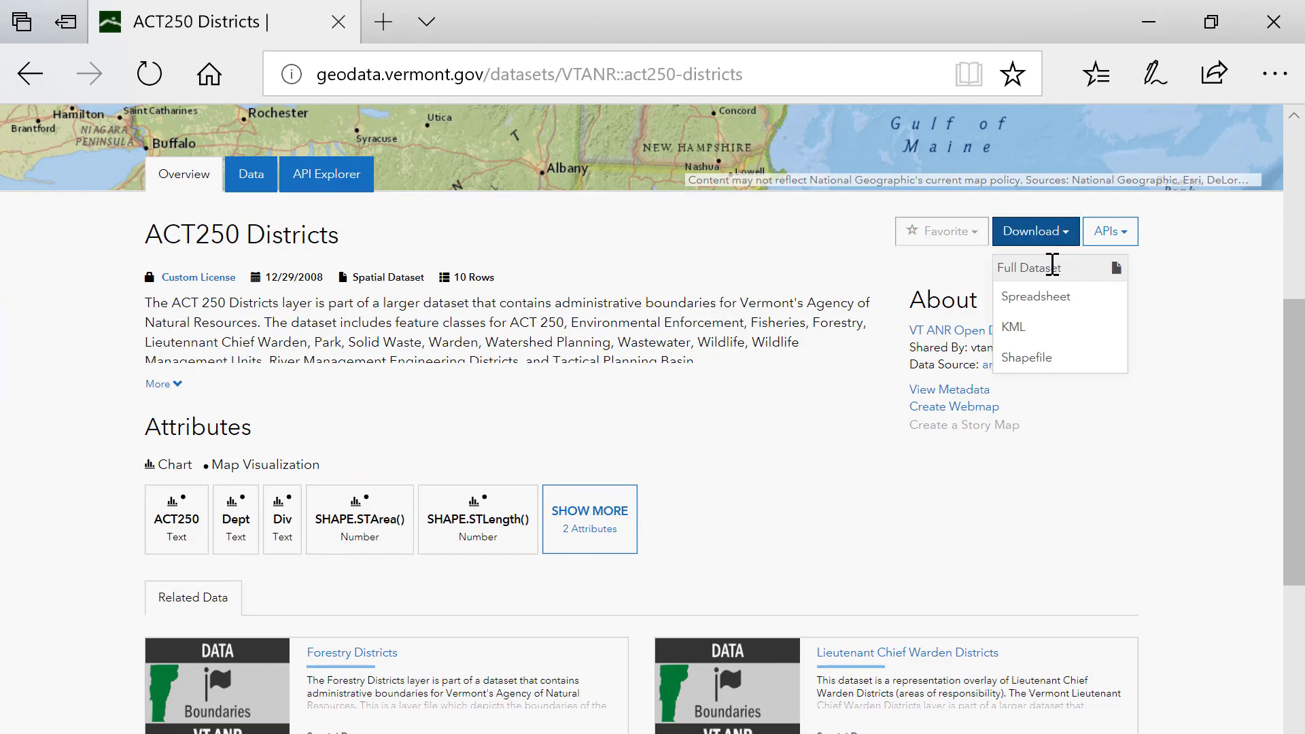
pyautogui.click(1028, 358)
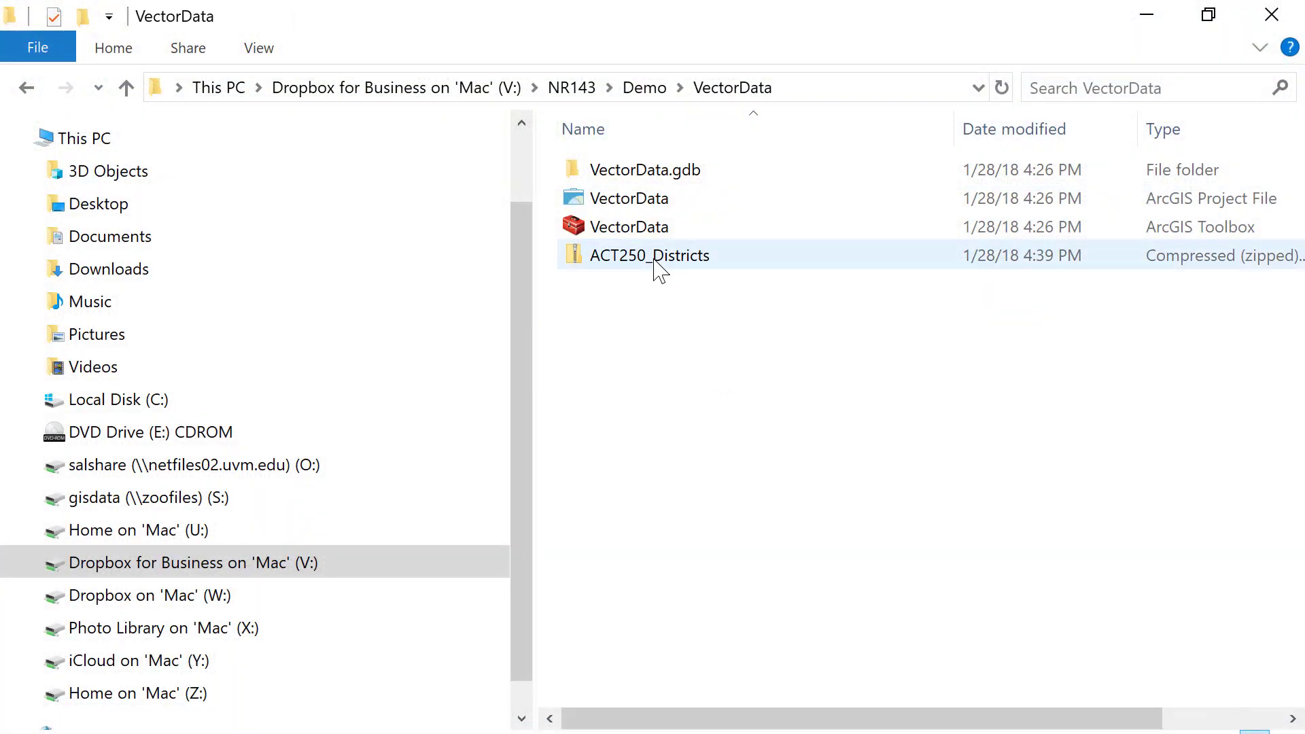
# Extract the ACT250_Districts zip into the VectorData folder with 7-Zip Extract Here.
pyautogui.rightClick(657, 261)
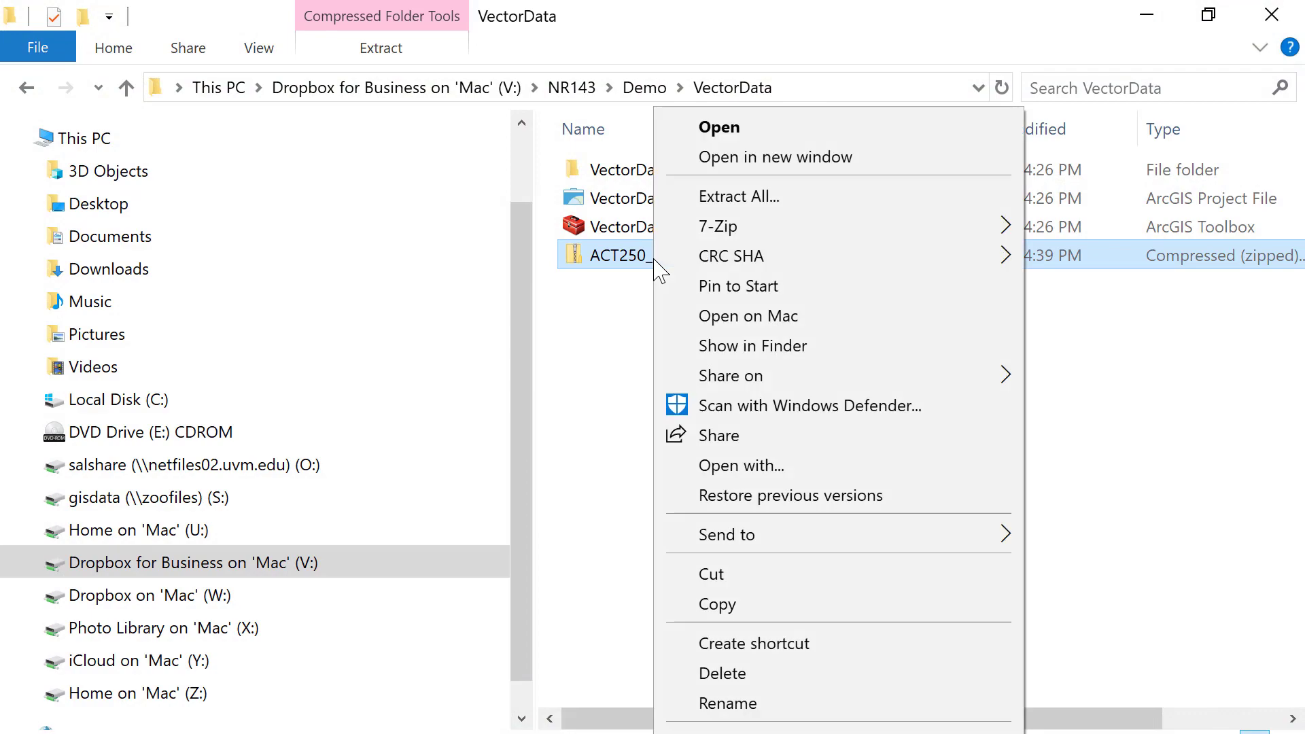
pyautogui.moveTo(724, 236)
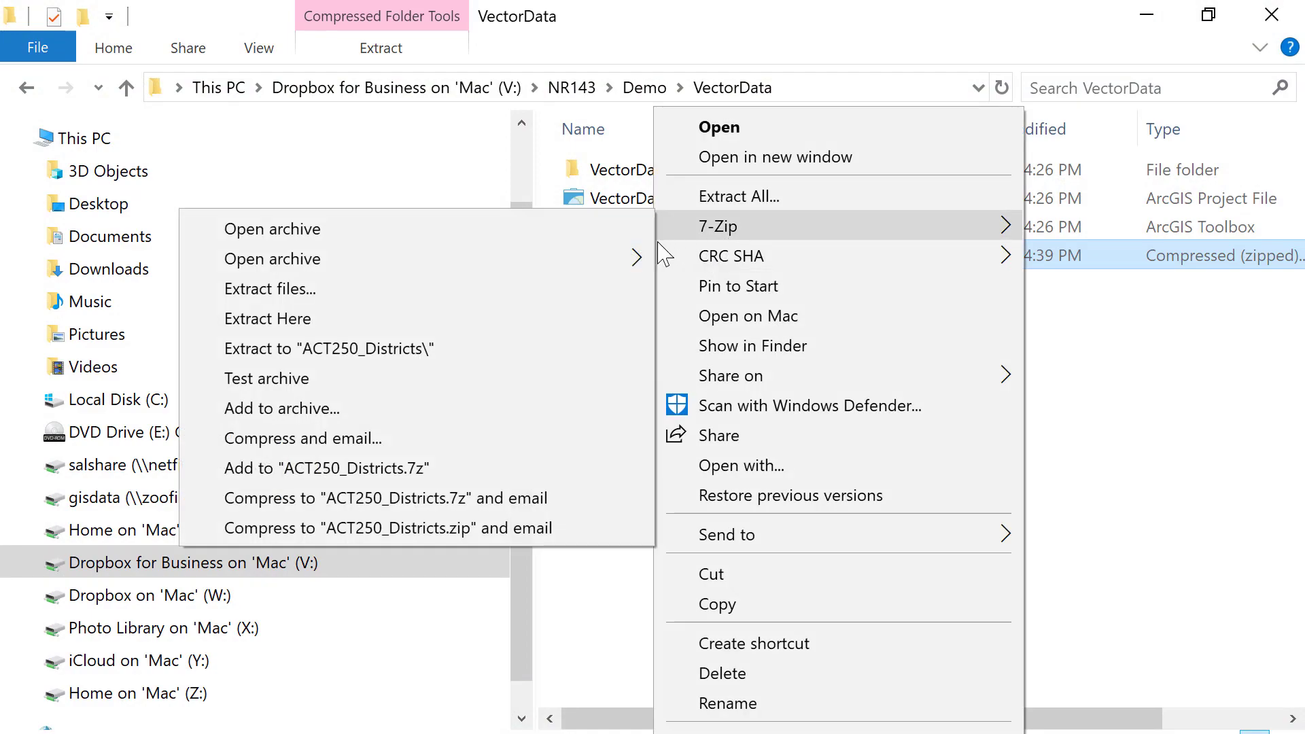
pyautogui.click(562, 320)
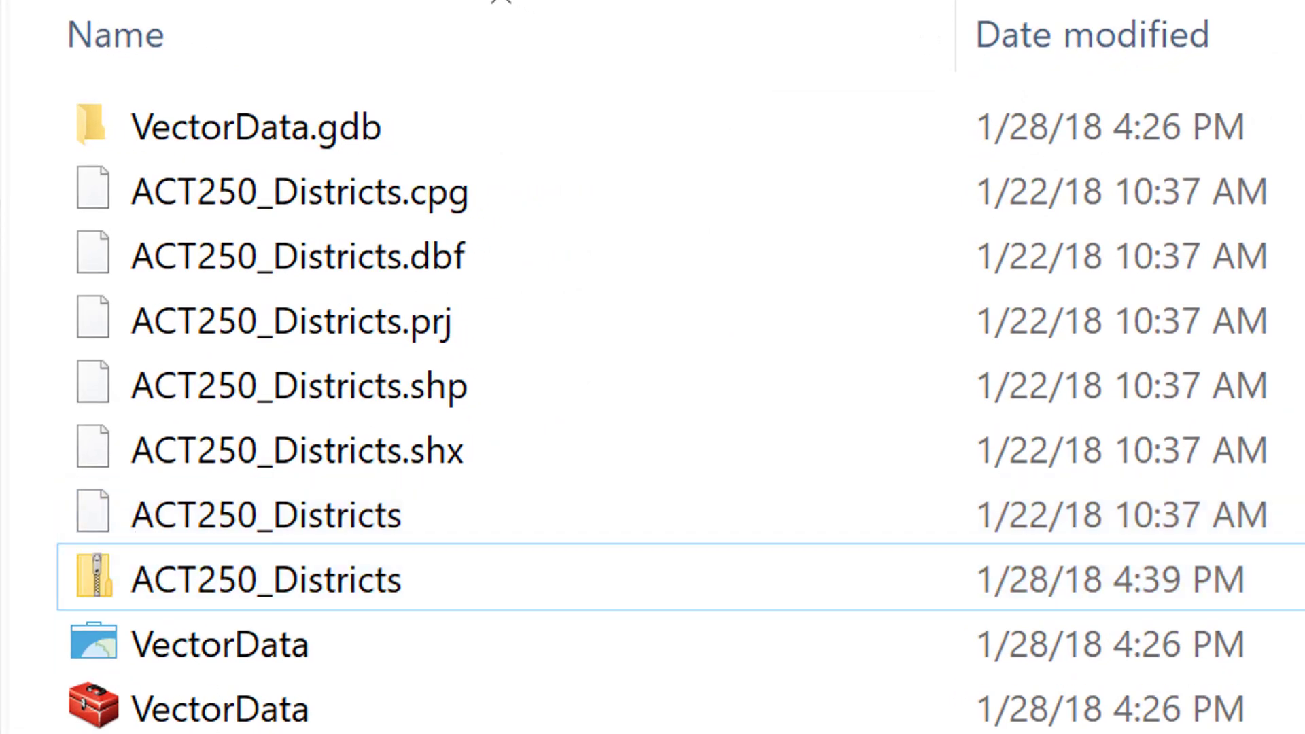
# Point out each extracted file: .cpg, .dbf, .prj, .shp, .shx and metadata .xml.
pyautogui.click(440, 204)
pyautogui.click(441, 257)
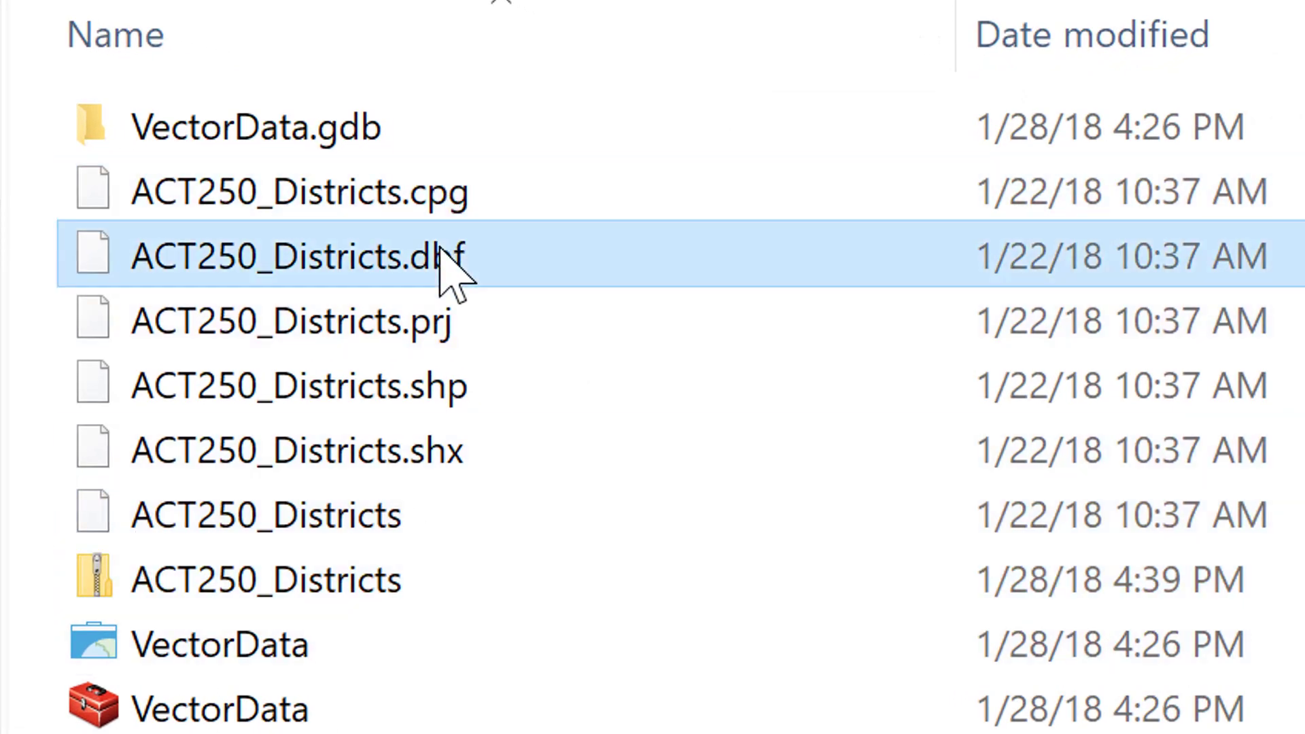
pyautogui.click(427, 314)
pyautogui.click(431, 389)
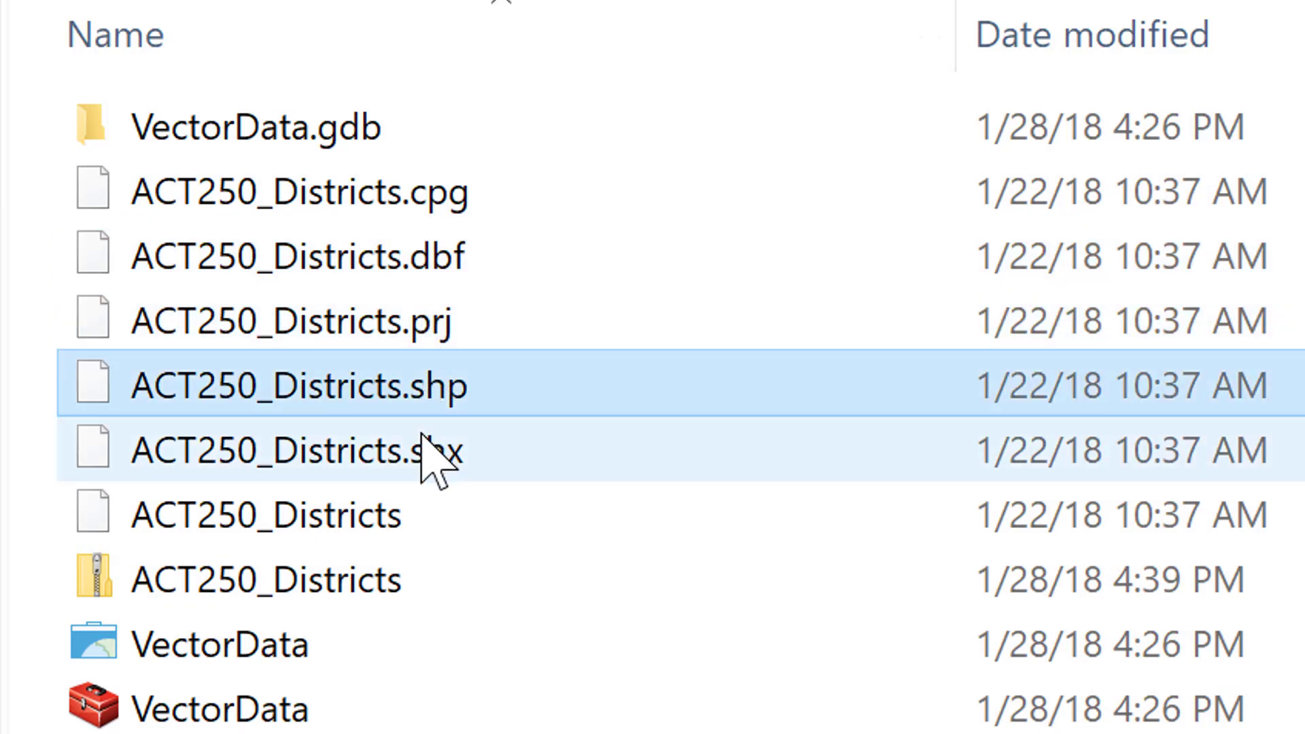
pyautogui.click(430, 454)
pyautogui.click(384, 508)
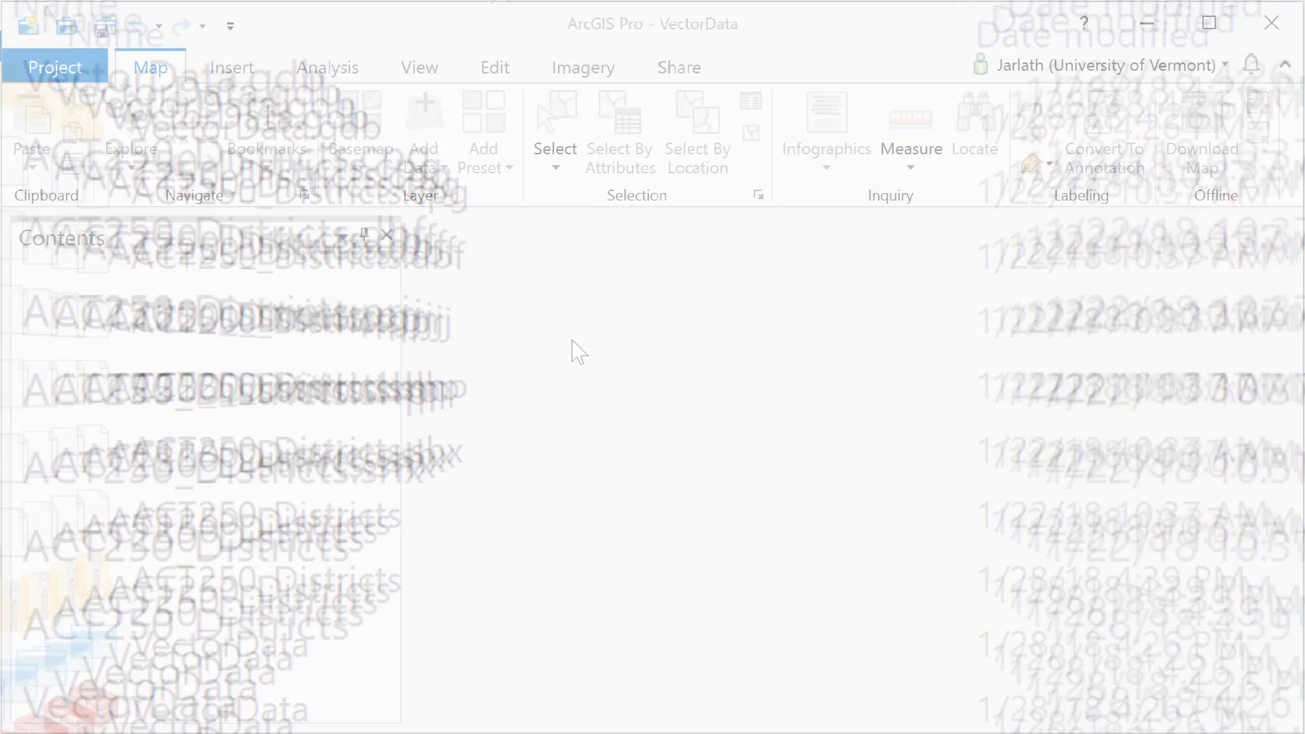
# Add a new map and show ACT250_Districts.shp under Folders > VectorData in a widened Catalog pane.
pyautogui.click(231, 68)
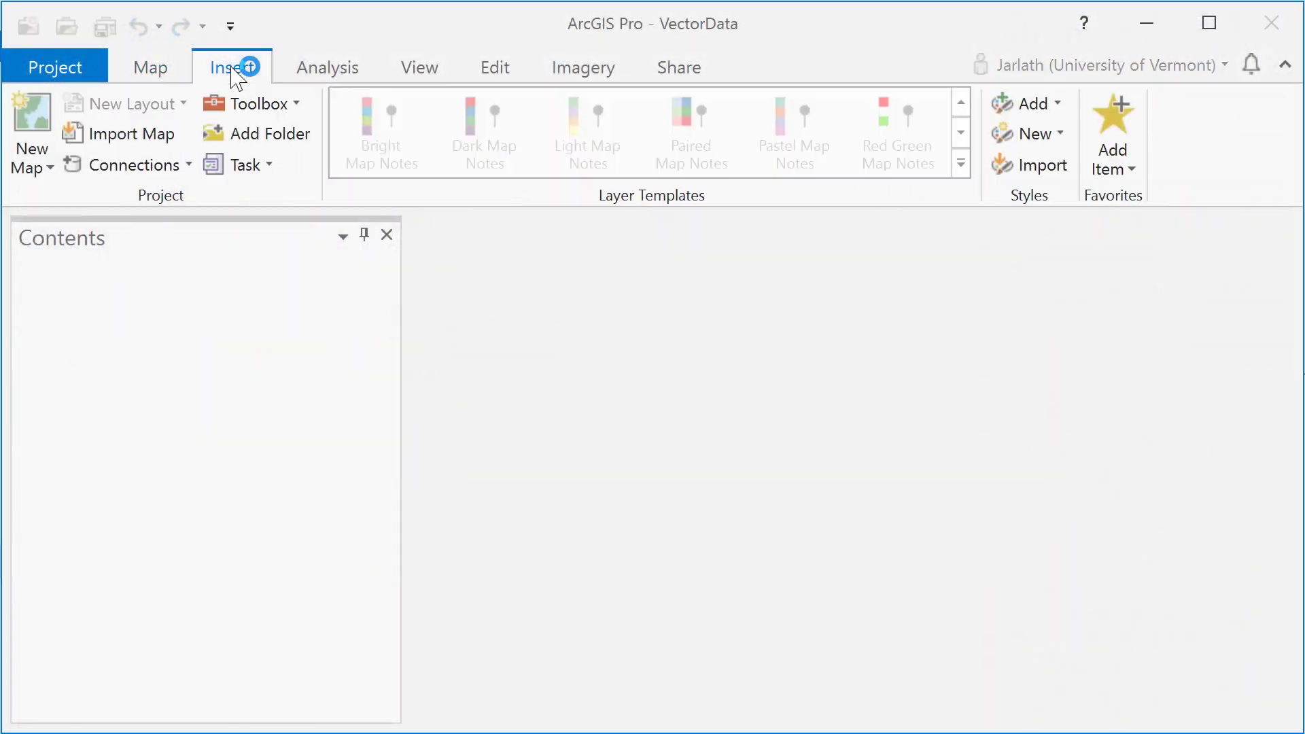
pyautogui.click(32, 119)
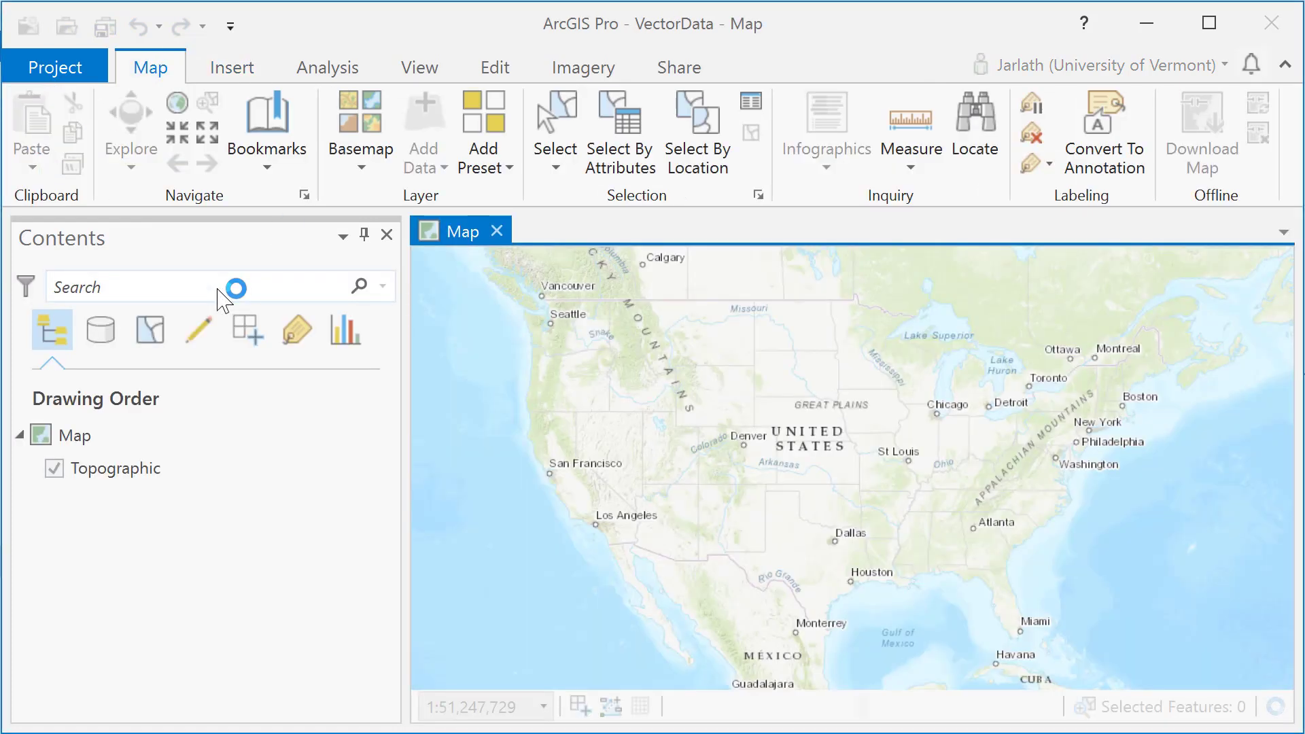
pyautogui.click(417, 68)
pyautogui.click(289, 148)
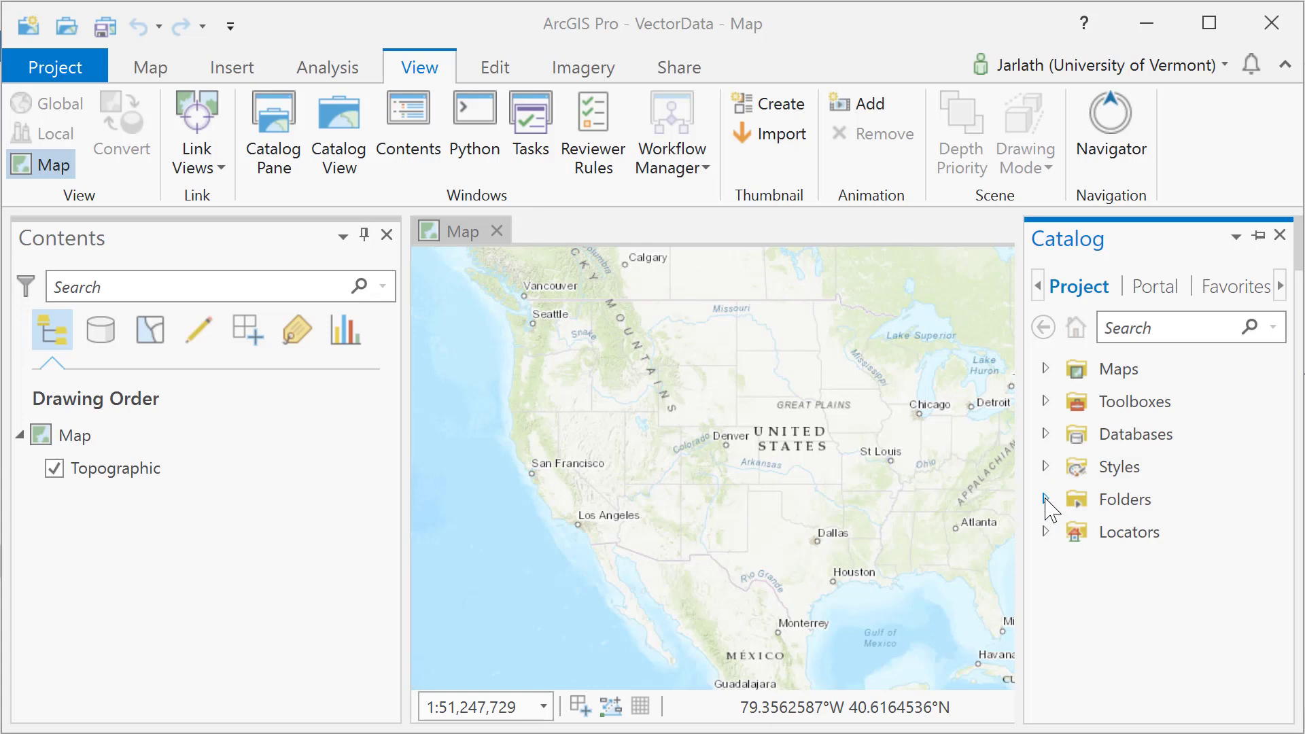
pyautogui.click(1046, 500)
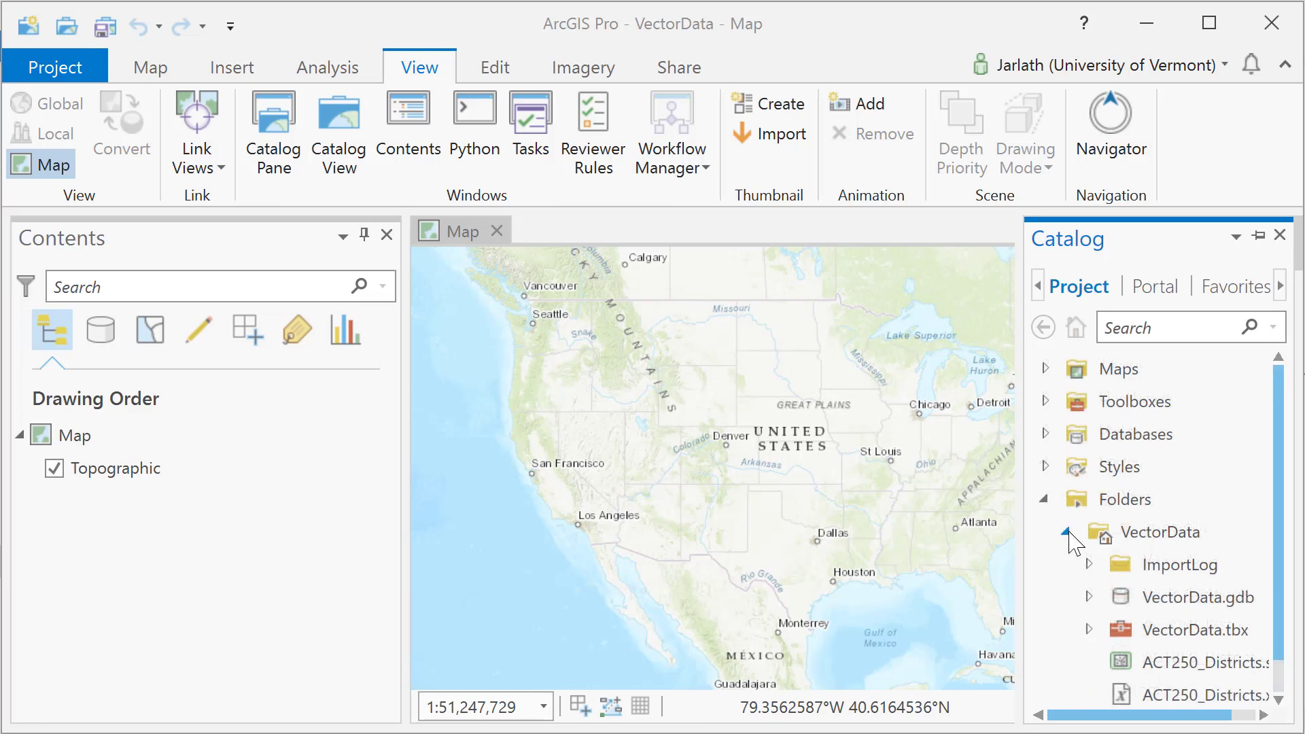
pyautogui.moveTo(1020, 653); pyautogui.dragTo(976, 654)
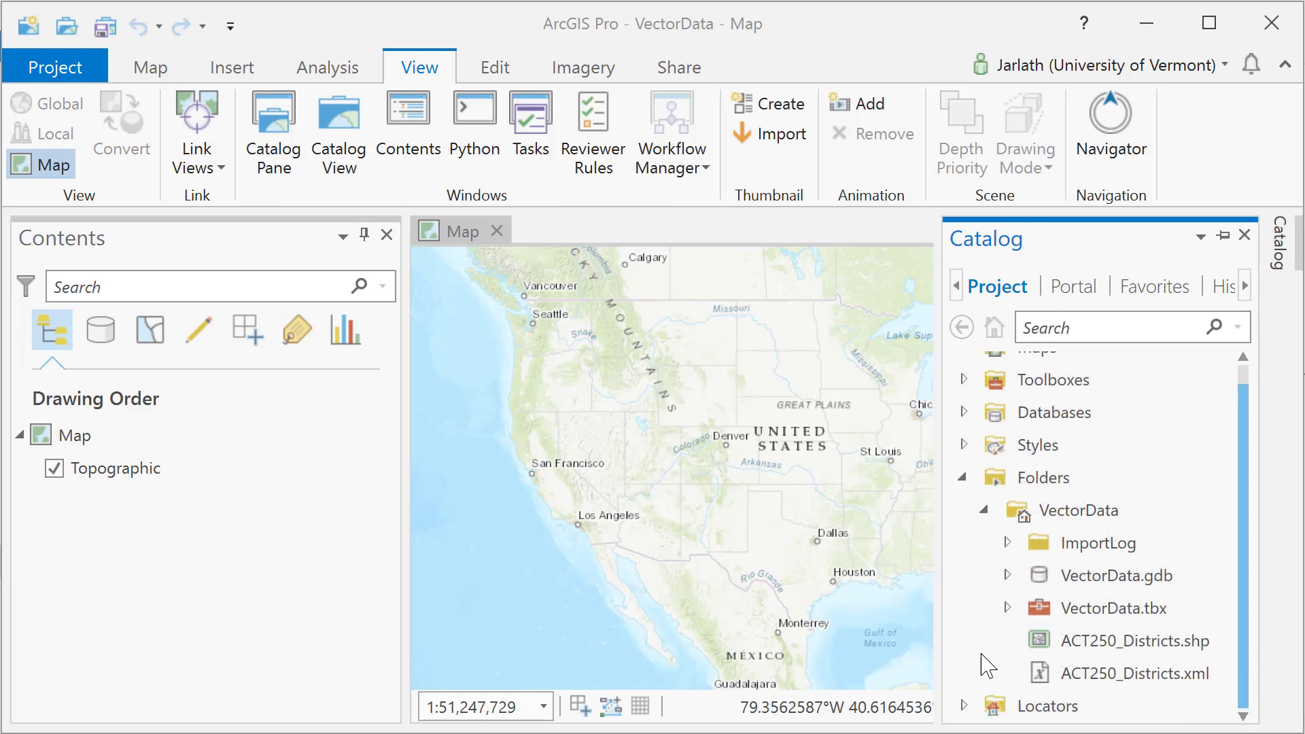
# Add ACT250_Districts.shp to the current map, save the project and quit ArcGIS Pro.
pyautogui.rightClick(1076, 653)
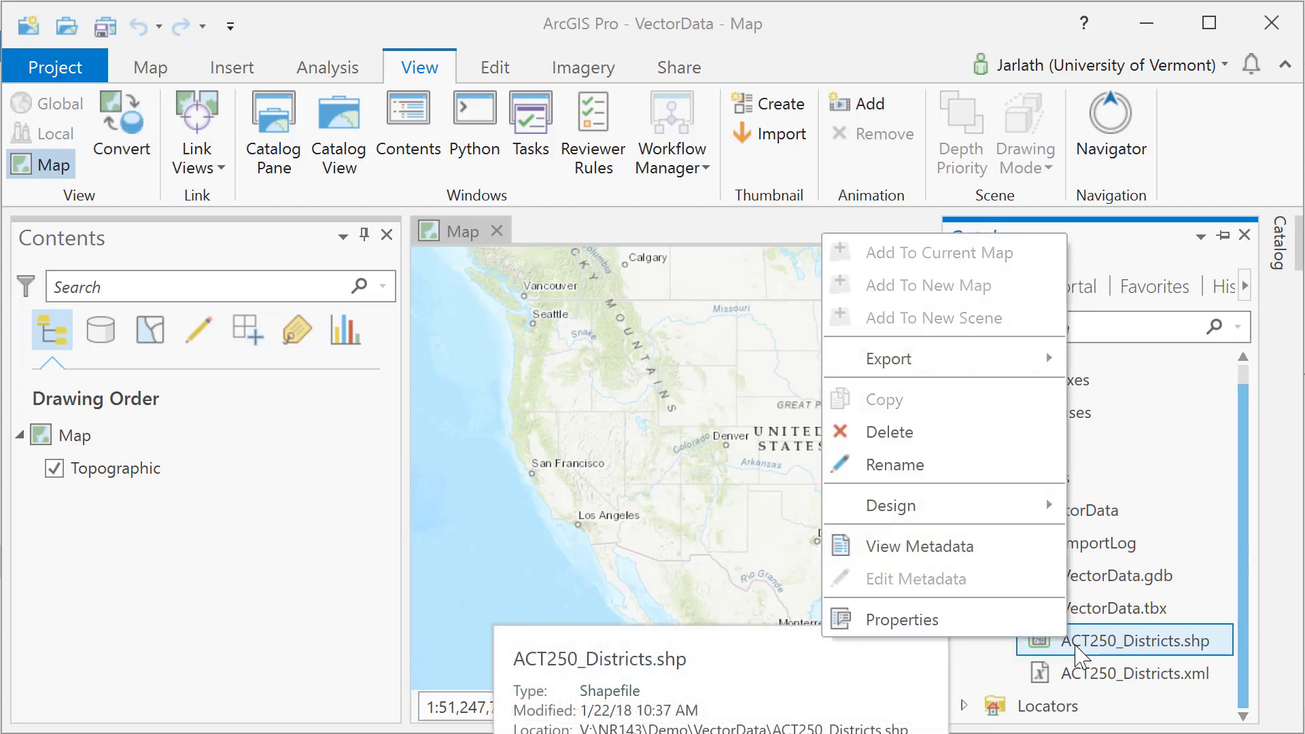
pyautogui.click(979, 254)
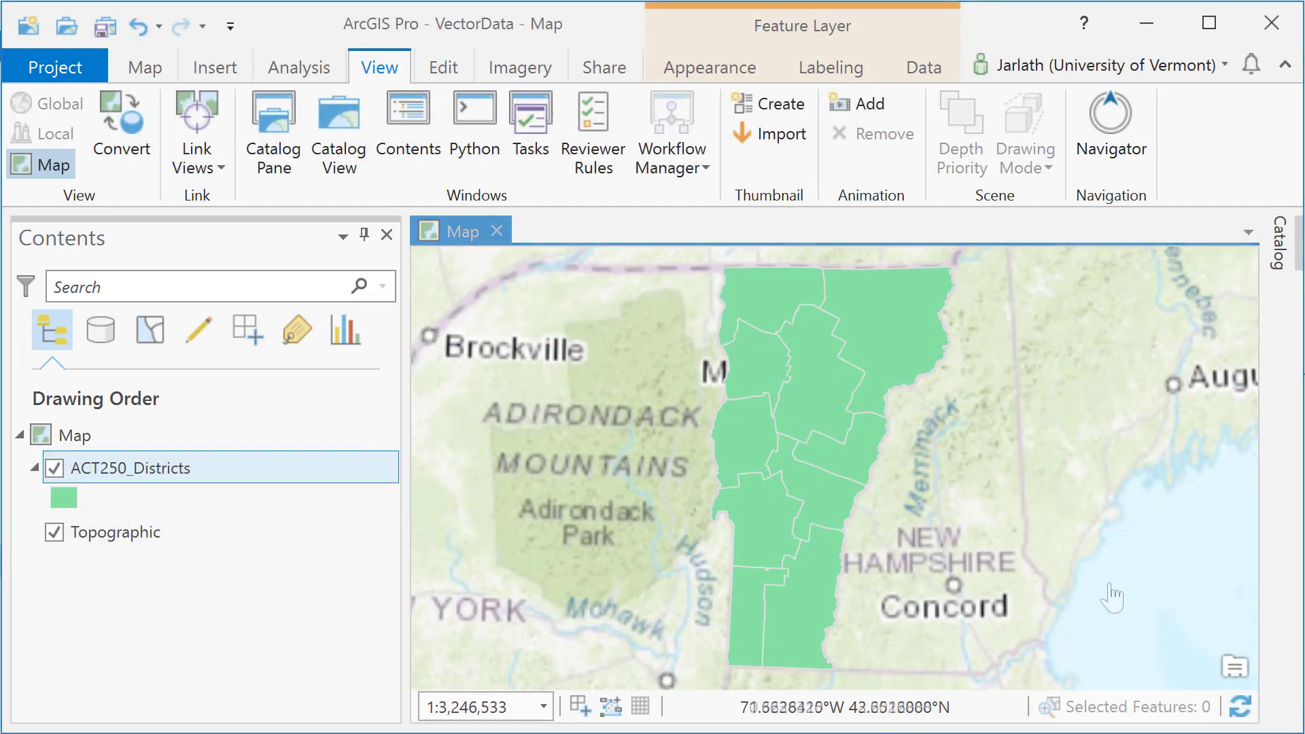
pyautogui.click(105, 28)
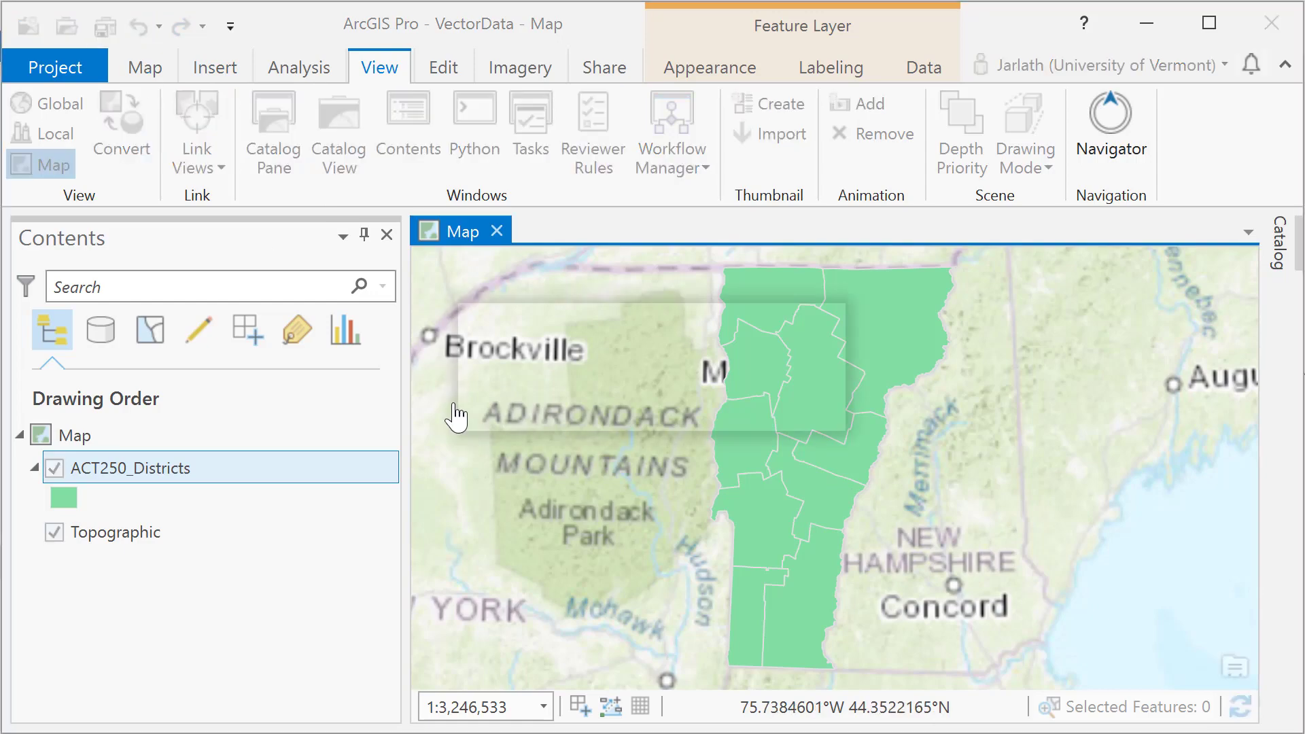
pyautogui.click(1278, 26)
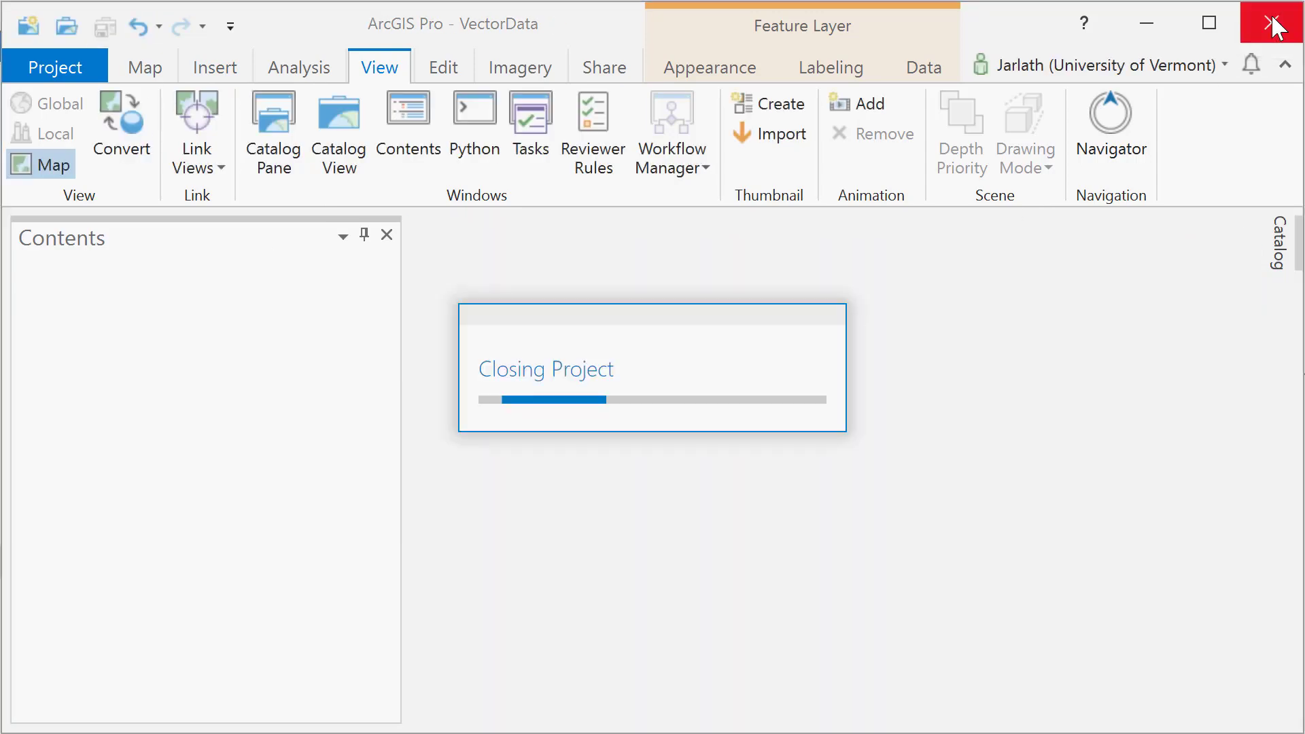
# Create a new folder named Temp inside VectorData.
pyautogui.rightClick(637, 537)
pyautogui.moveTo(660, 496)
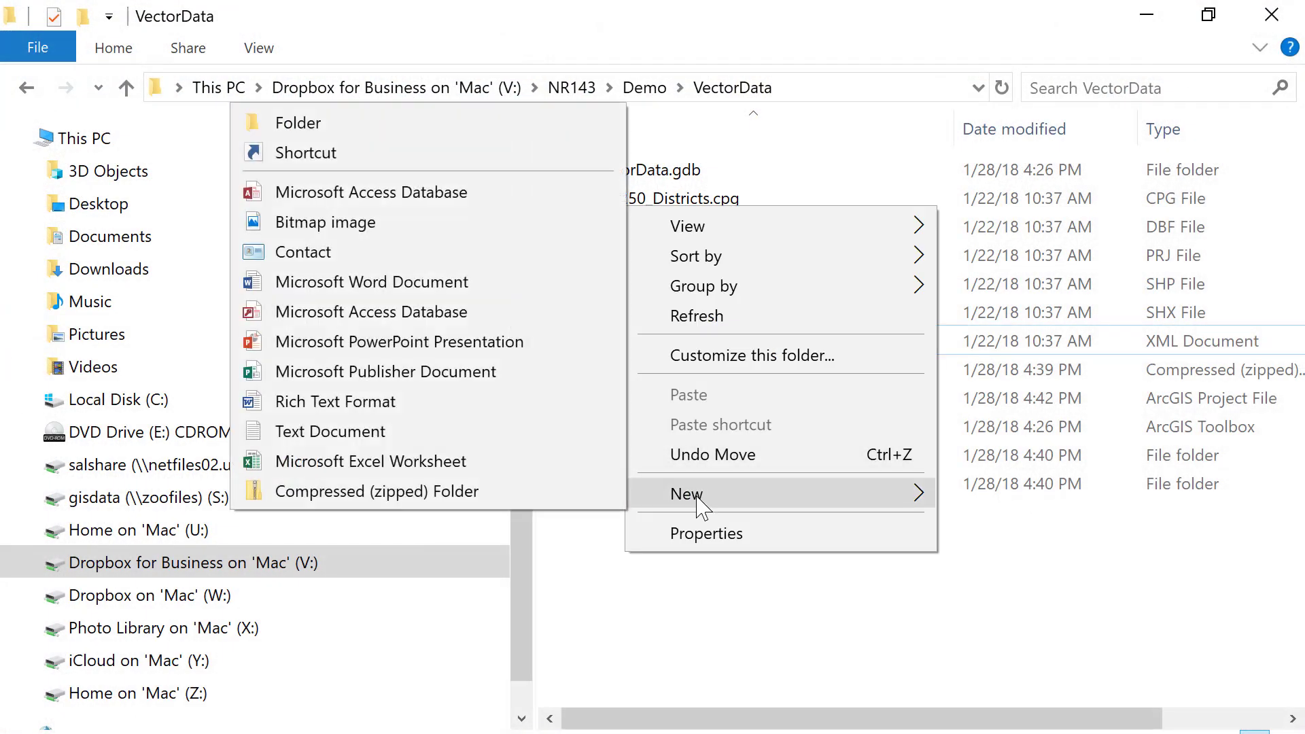
pyautogui.click(402, 123)
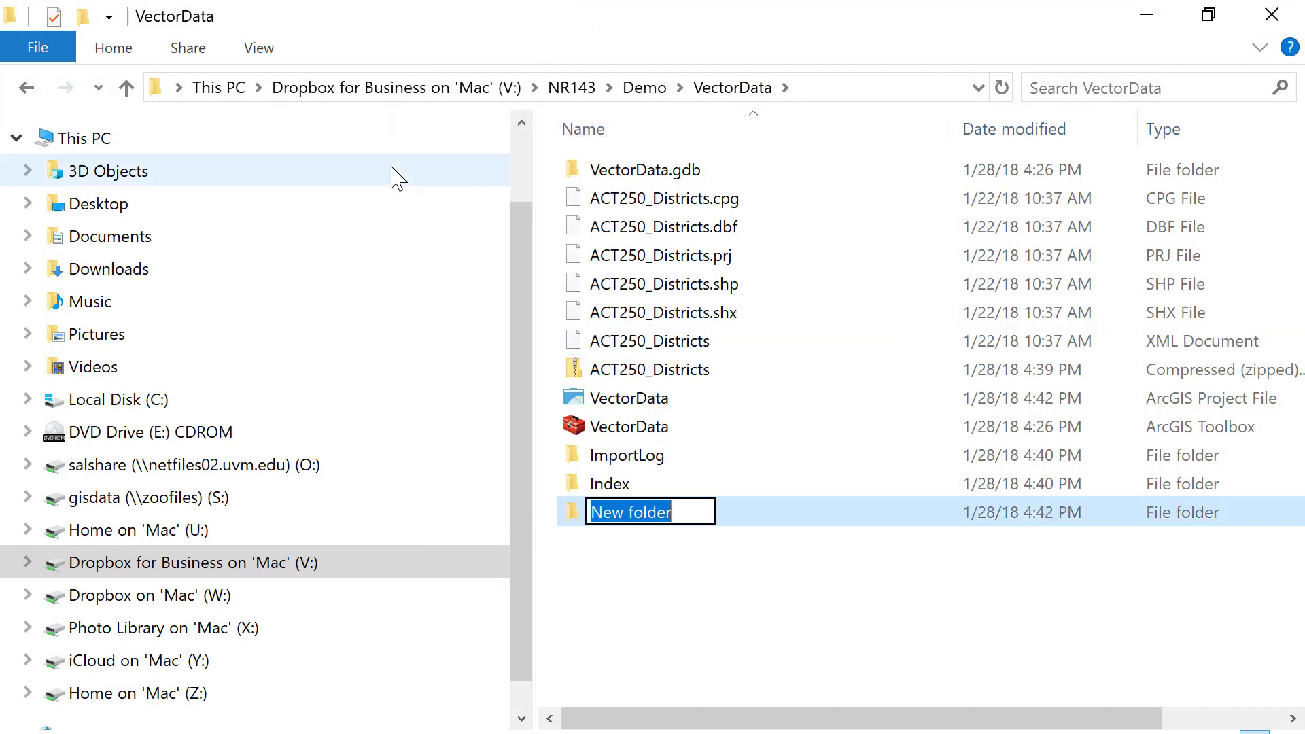
pyautogui.write('Temp')
pyautogui.press('Return')
# Cut and paste the six ACT250_Districts files into Temp, then reopen VectorData.aprx.
pyautogui.click(626, 197)
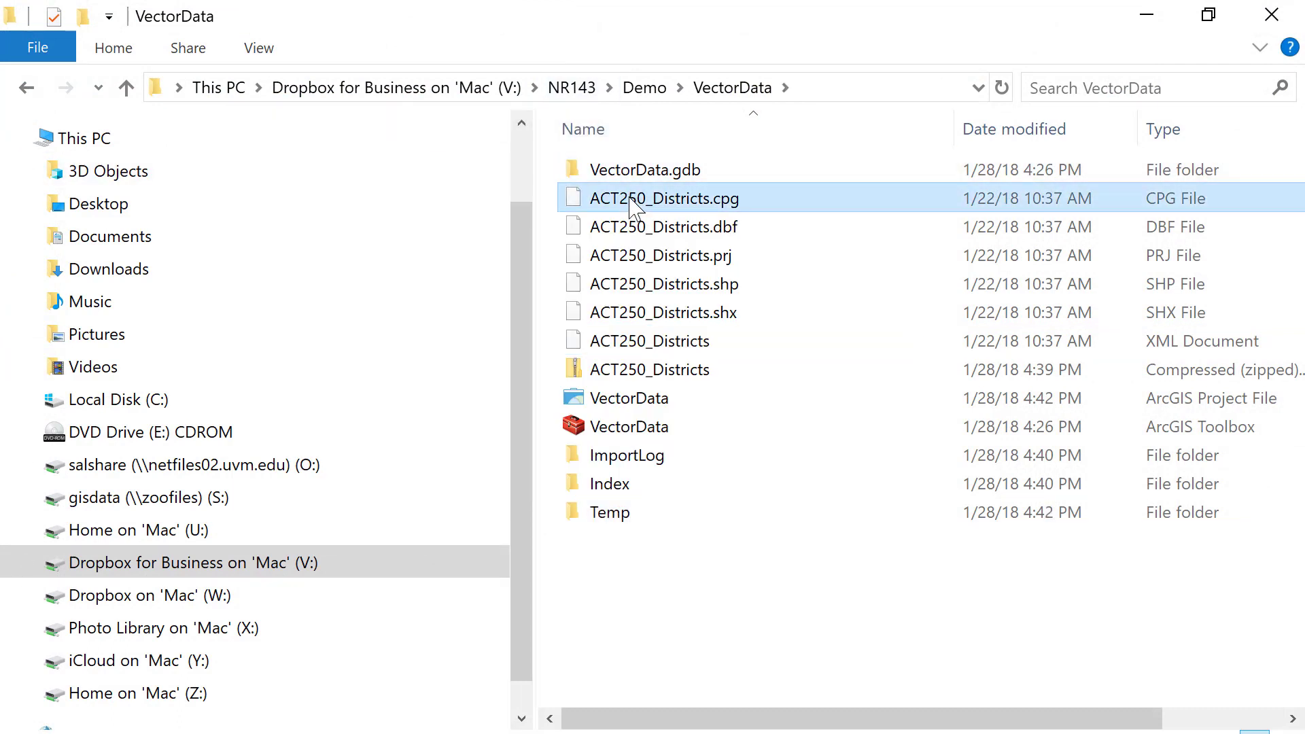
pyautogui.keyDown('shift'); pyautogui.click(637, 340); pyautogui.keyUp('shift')
pyautogui.rightClick(637, 340)
pyautogui.click(673, 571)
pyautogui.doubleClick(610, 512)
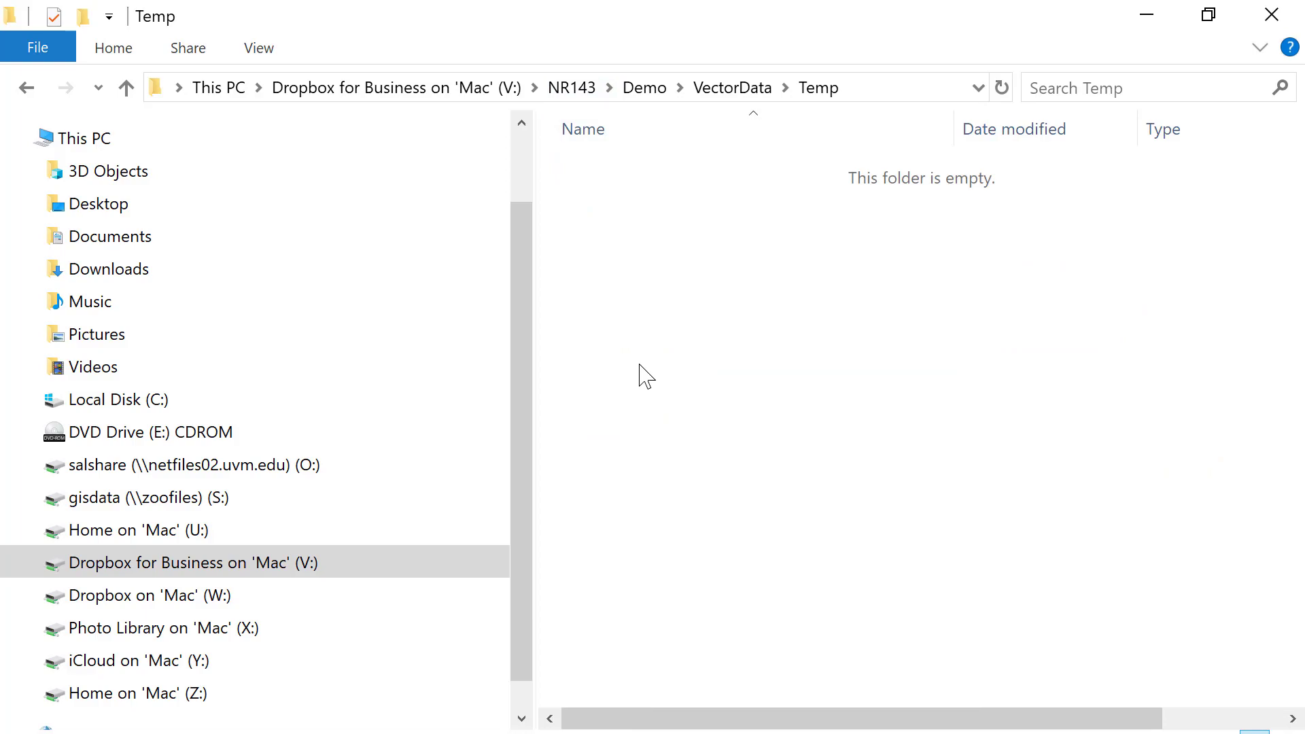
pyautogui.rightClick(637, 382)
pyautogui.click(687, 548)
pyautogui.click(708, 424)
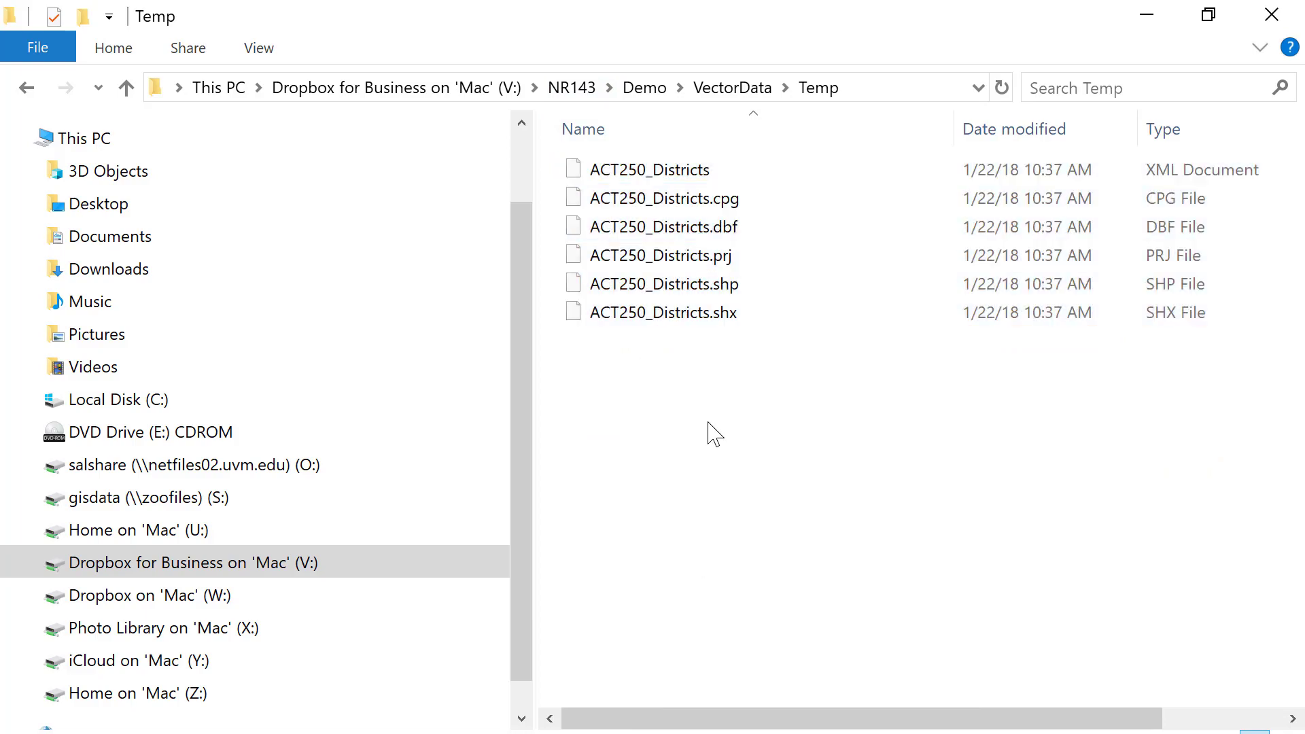
pyautogui.click(732, 87)
pyautogui.doubleClick(652, 314)
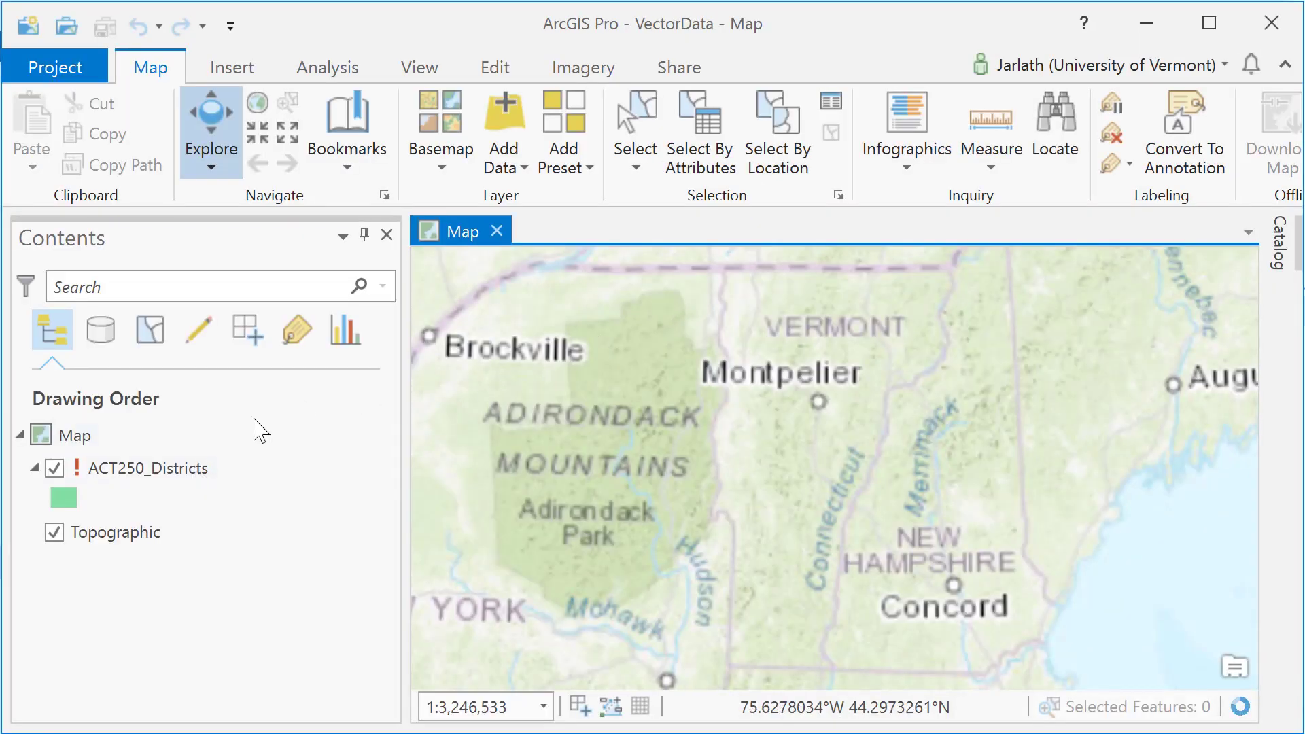
# Repoint the ACT250_Districts layer's data source to Folders > VectorData > Temp > ACT250_Districts.shp.
pyautogui.click(204, 467)
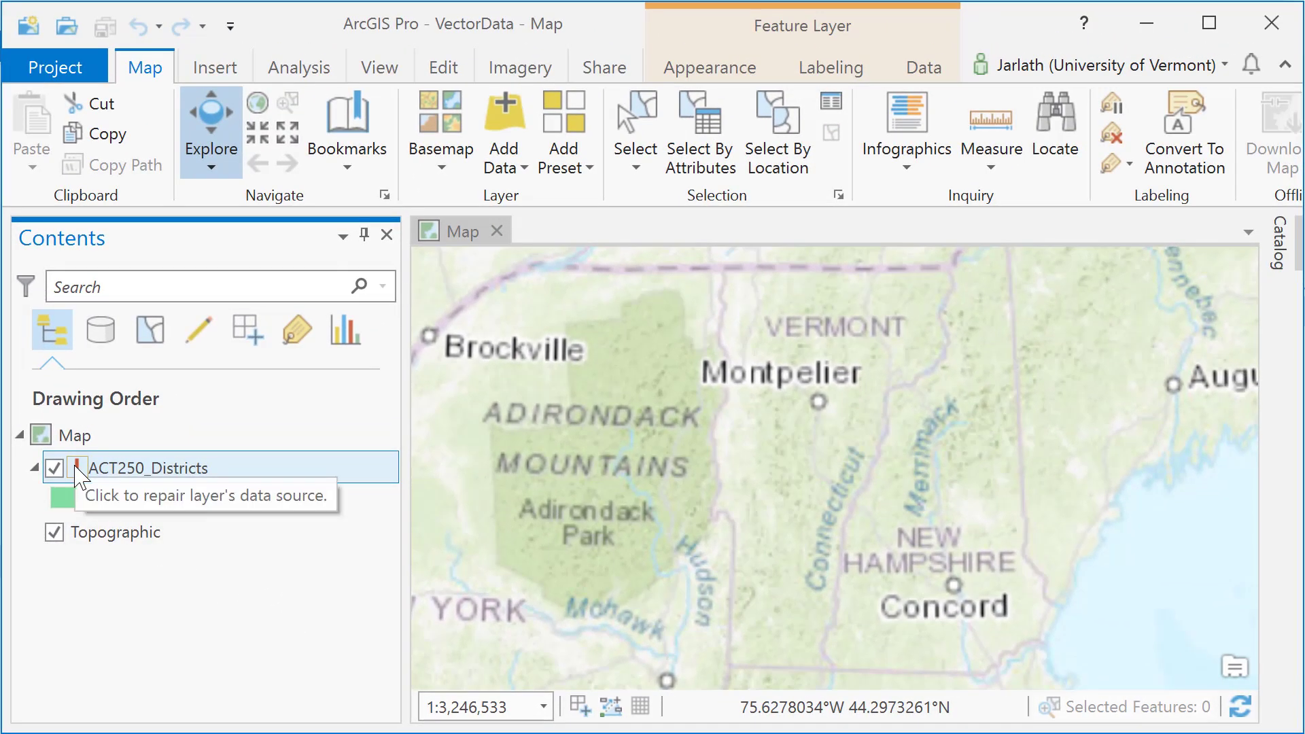
pyautogui.click(76, 469)
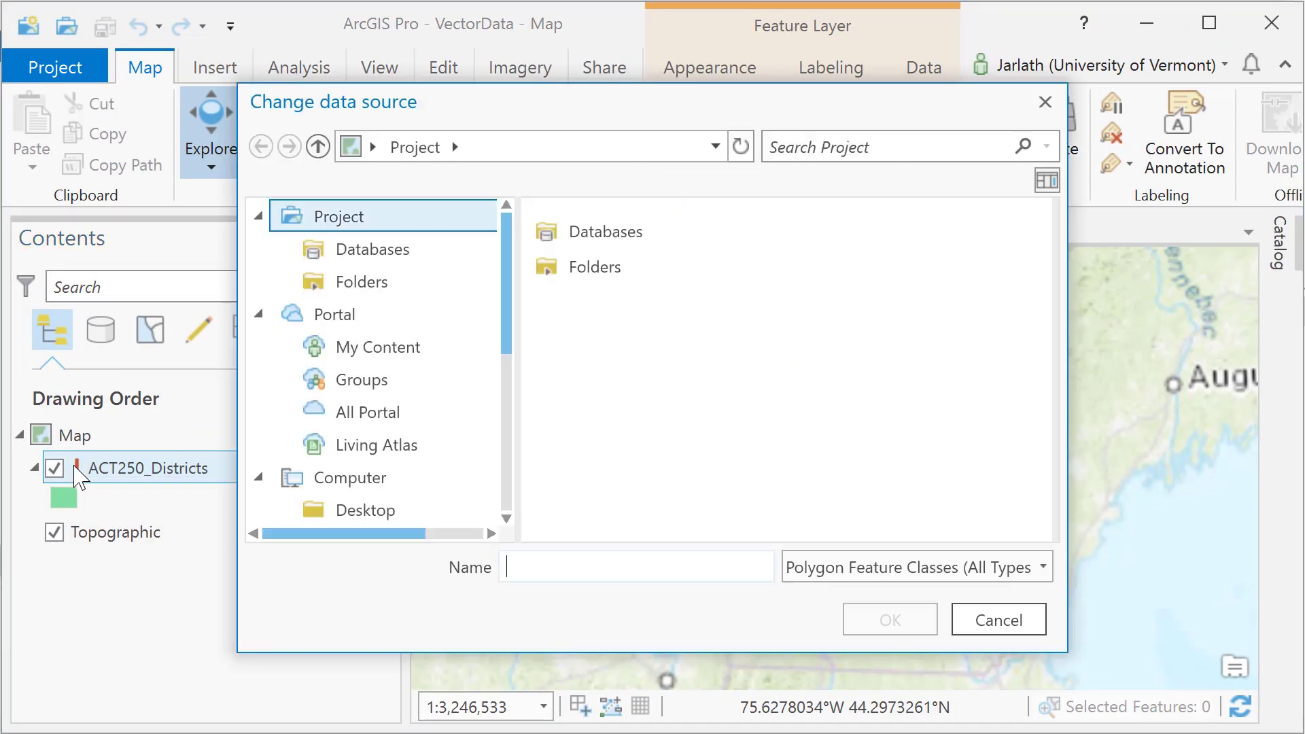
pyautogui.doubleClick(566, 272)
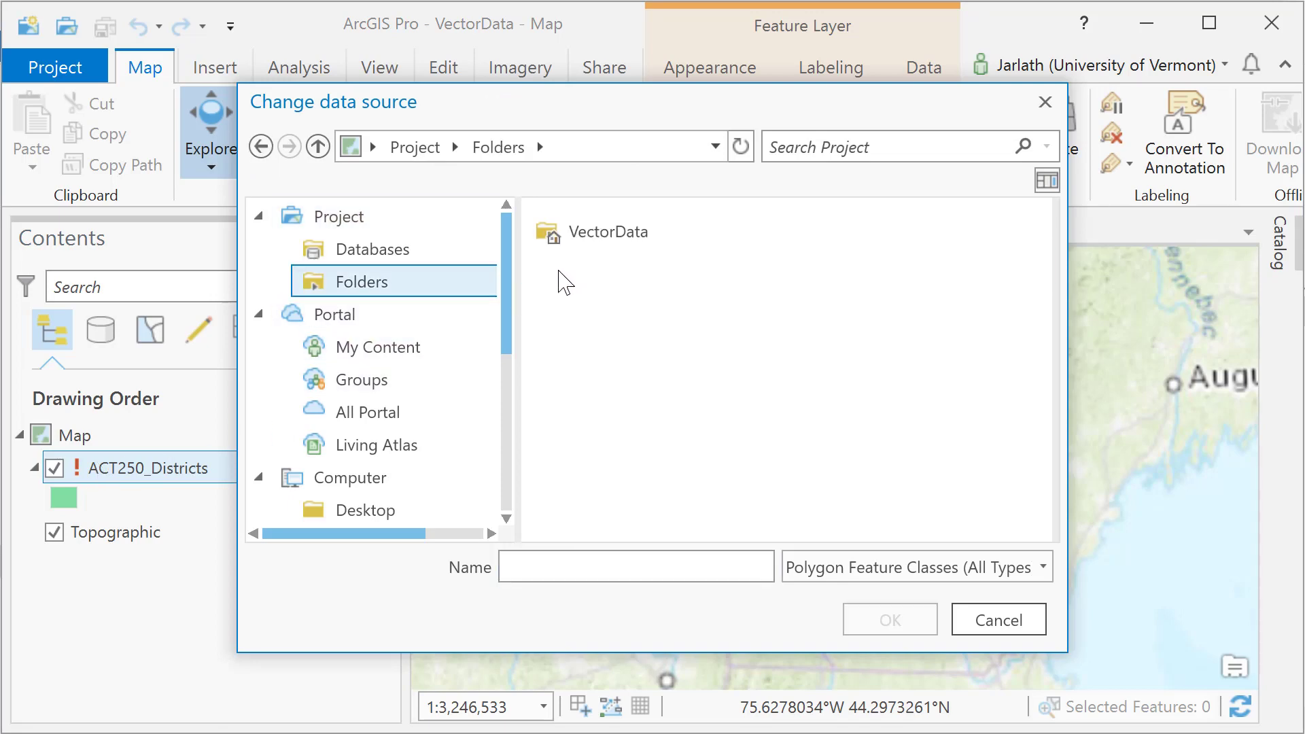
pyautogui.doubleClick(583, 245)
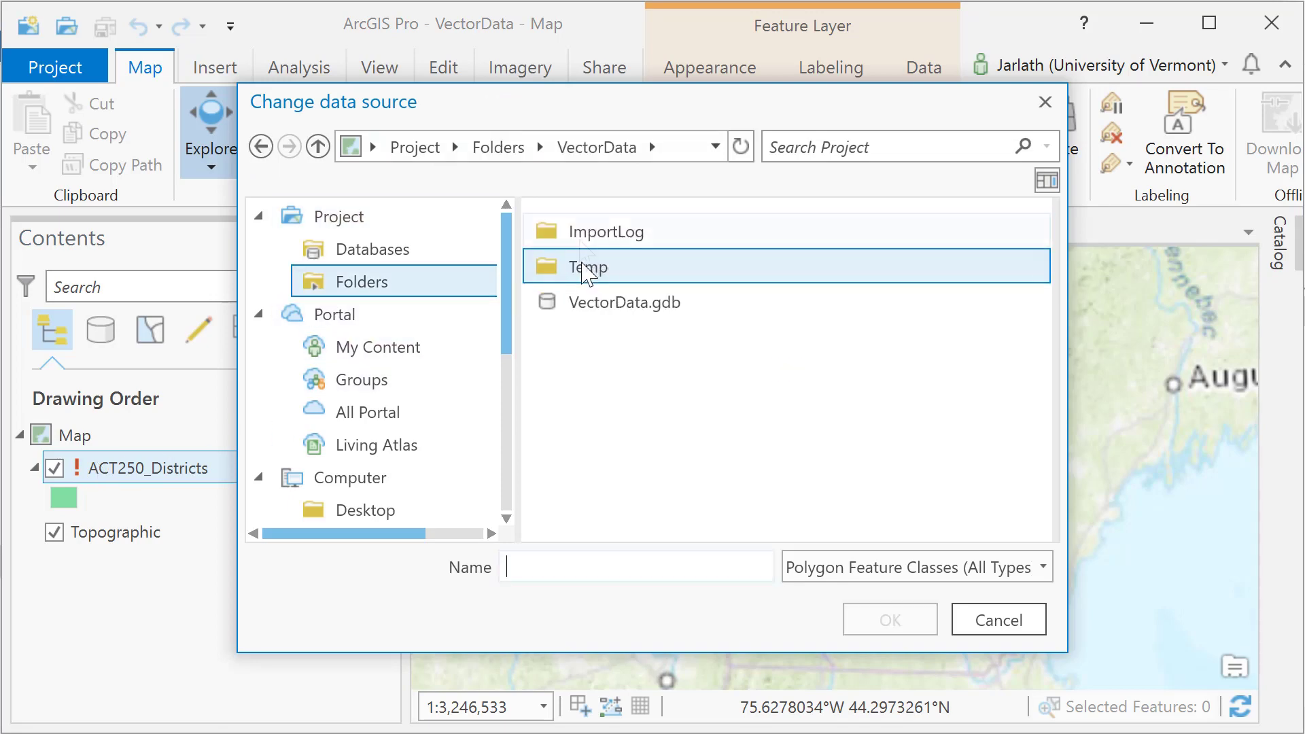
pyautogui.doubleClick(585, 270)
pyautogui.click(598, 242)
pyautogui.click(883, 619)
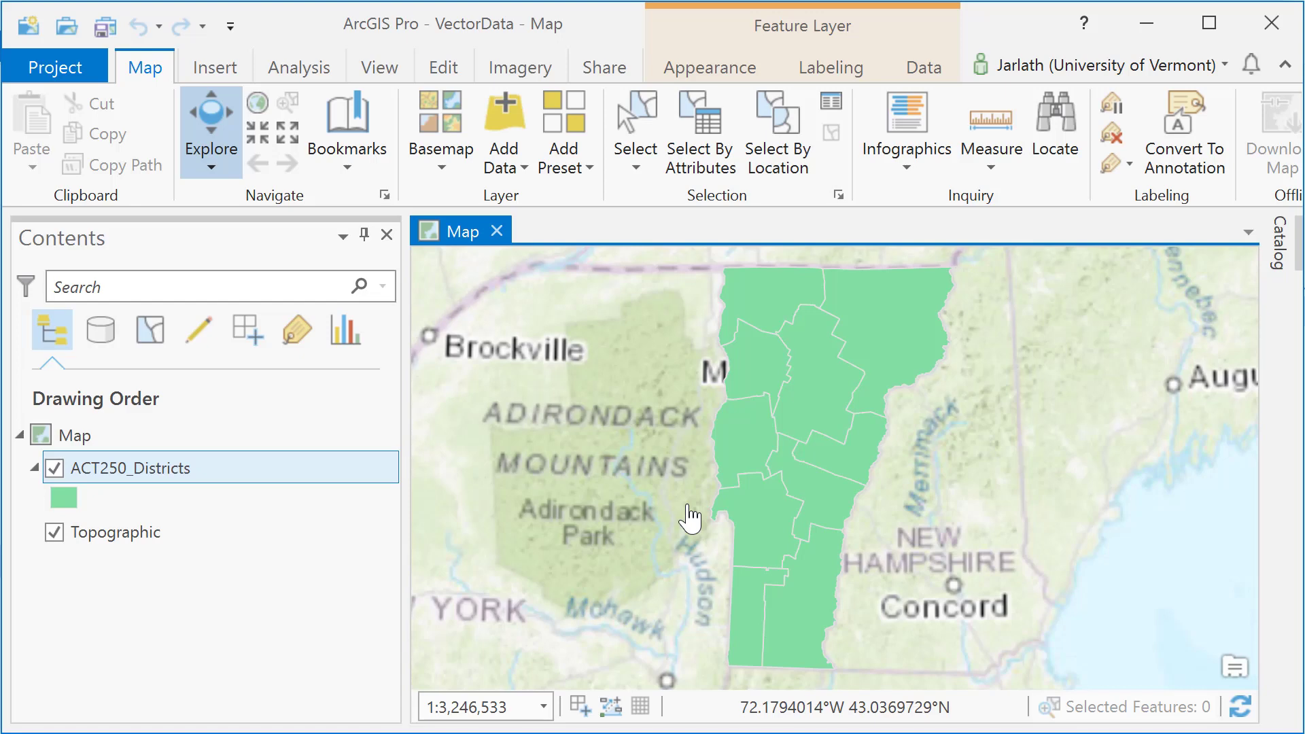
# Open the ACT250_Districts layer's attribute table from the Contents pane.
pyautogui.hotkey('alt', 'v')
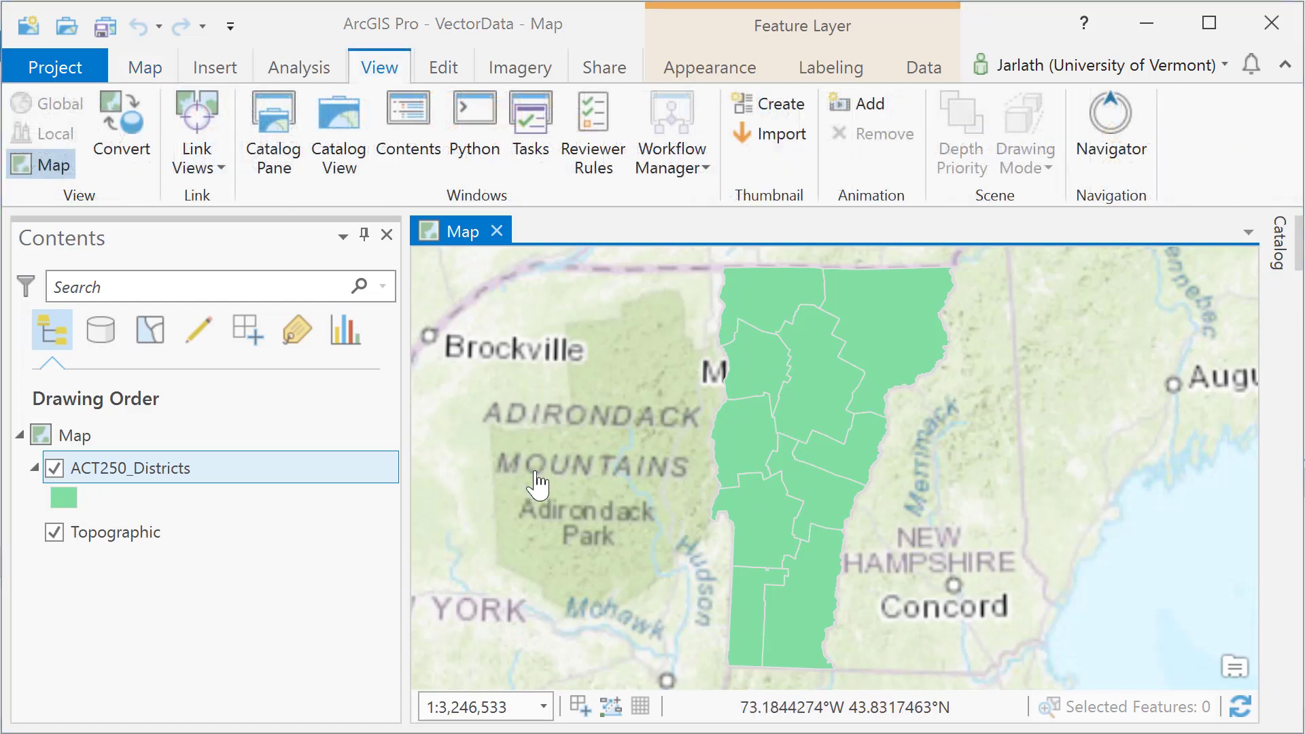
pyautogui.rightClick(198, 479)
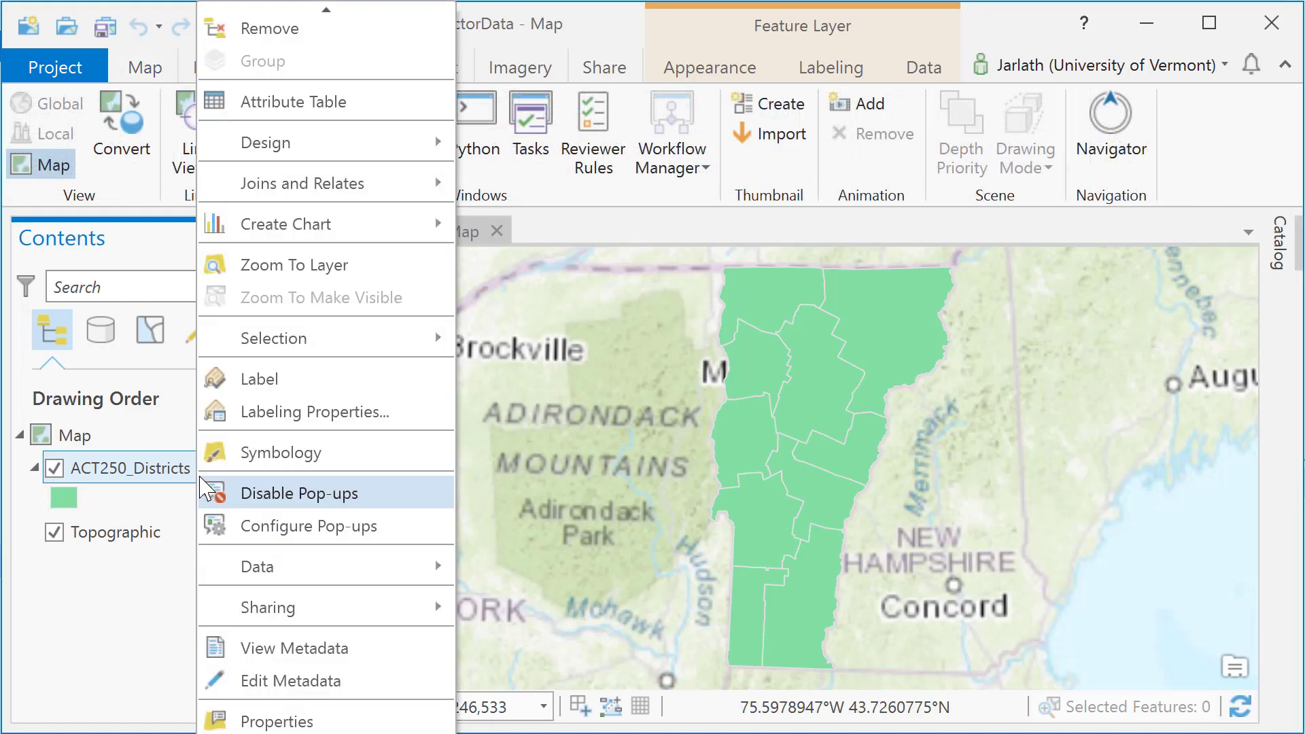
pyautogui.click(295, 117)
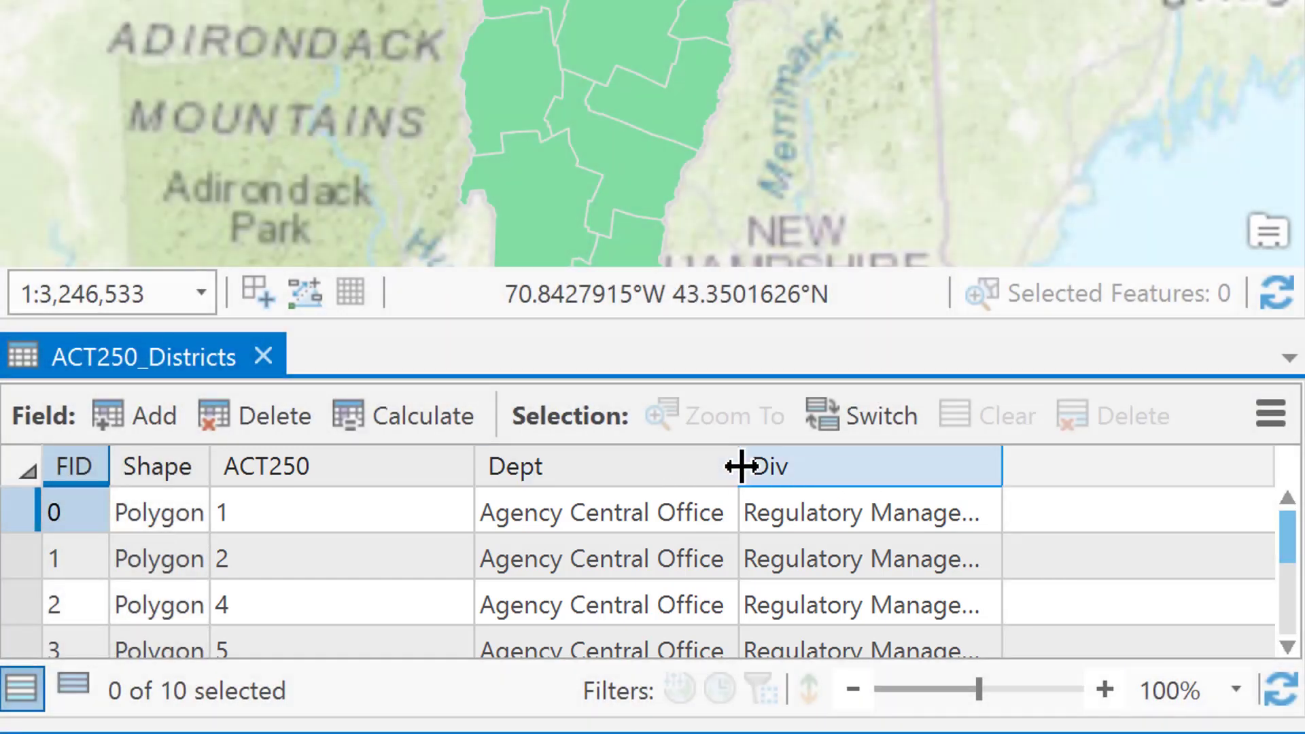
# Drag the Dept and Div column borders wider to read the full division names.
pyautogui.moveTo(738, 466); pyautogui.dragTo(775, 467)
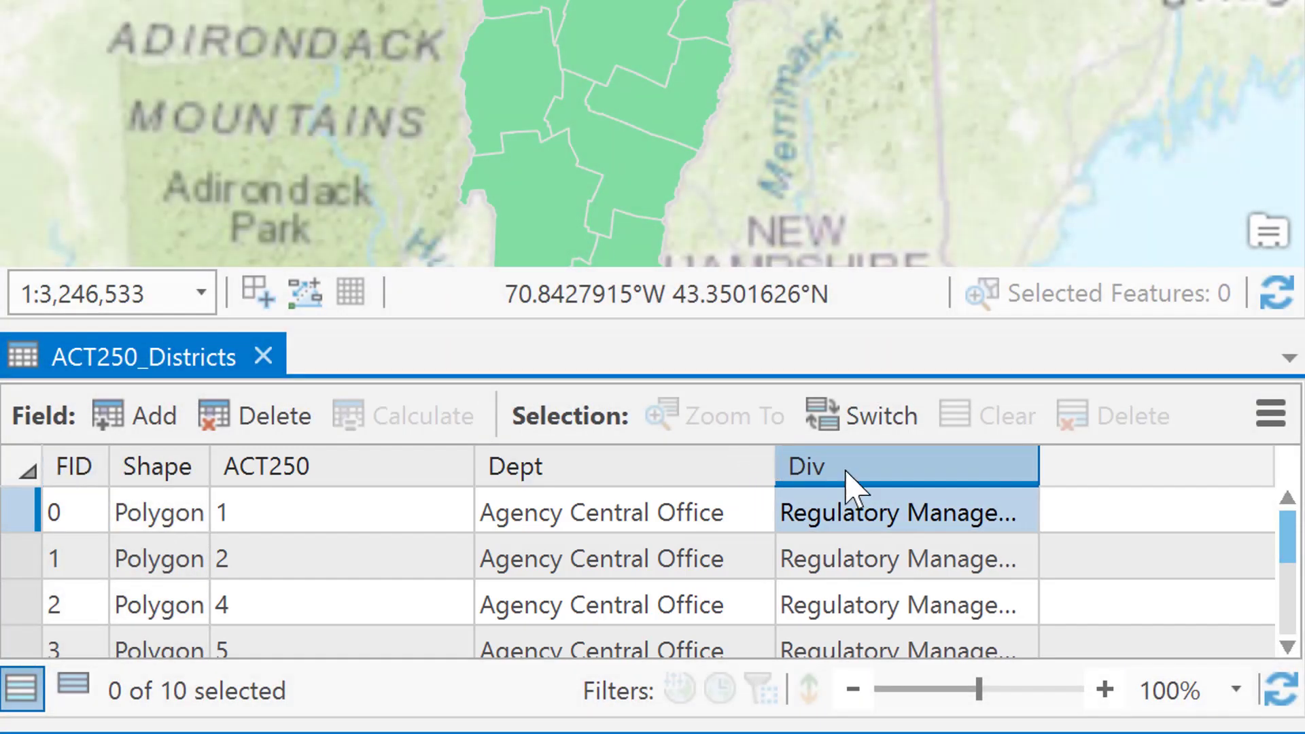
pyautogui.moveTo(1047, 468); pyautogui.dragTo(1278, 464)
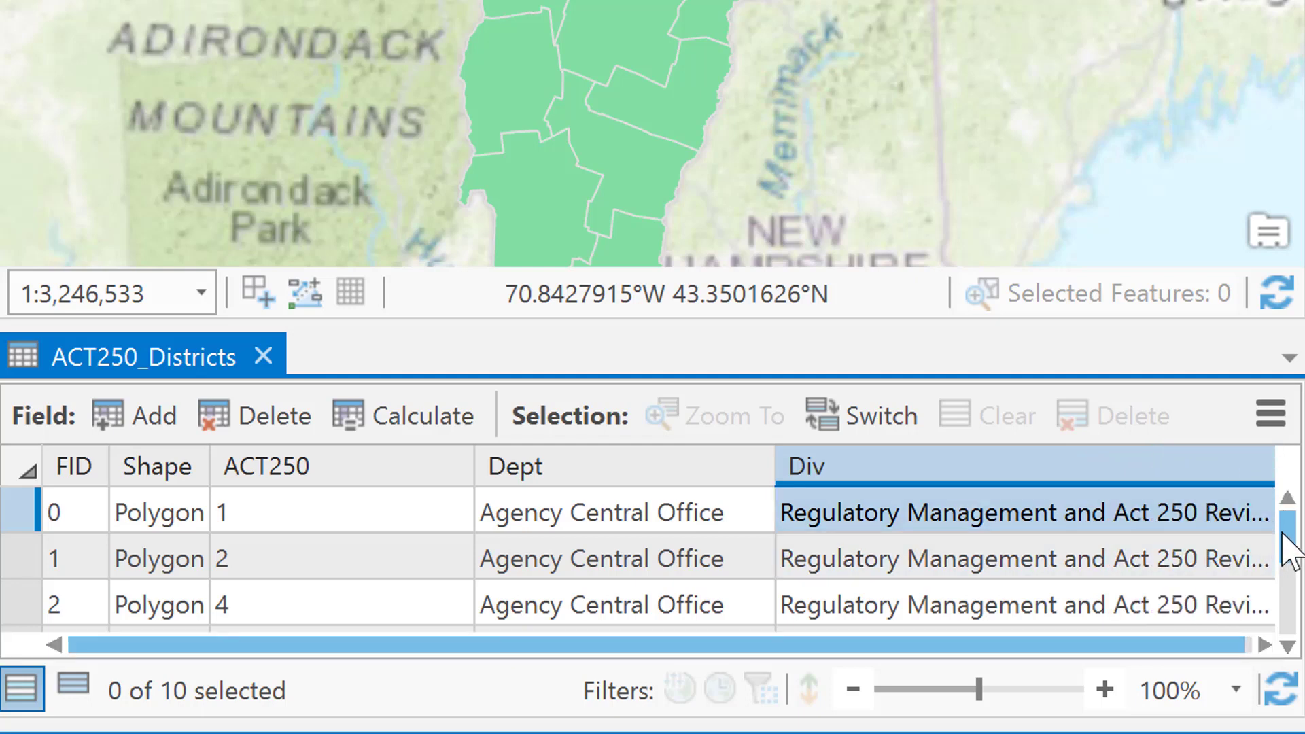
pyautogui.moveTo(1283, 541)
pyautogui.mouseDown()
pyautogui.moveTo(1282, 607)
pyautogui.moveTo(1285, 535)
pyautogui.mouseUp()
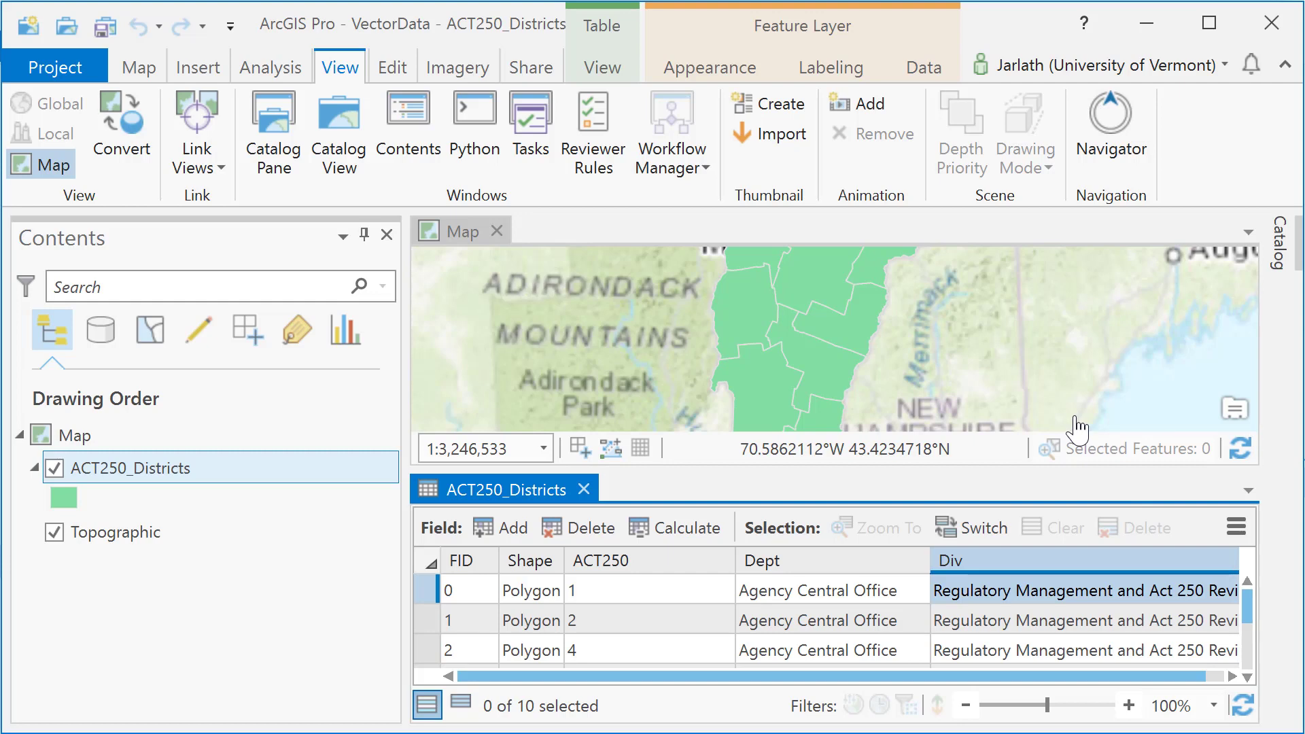
# Close the attribute table and check pop-ups for districts 2, 3a, 7 and 5 on the map.
pyautogui.click(583, 489)
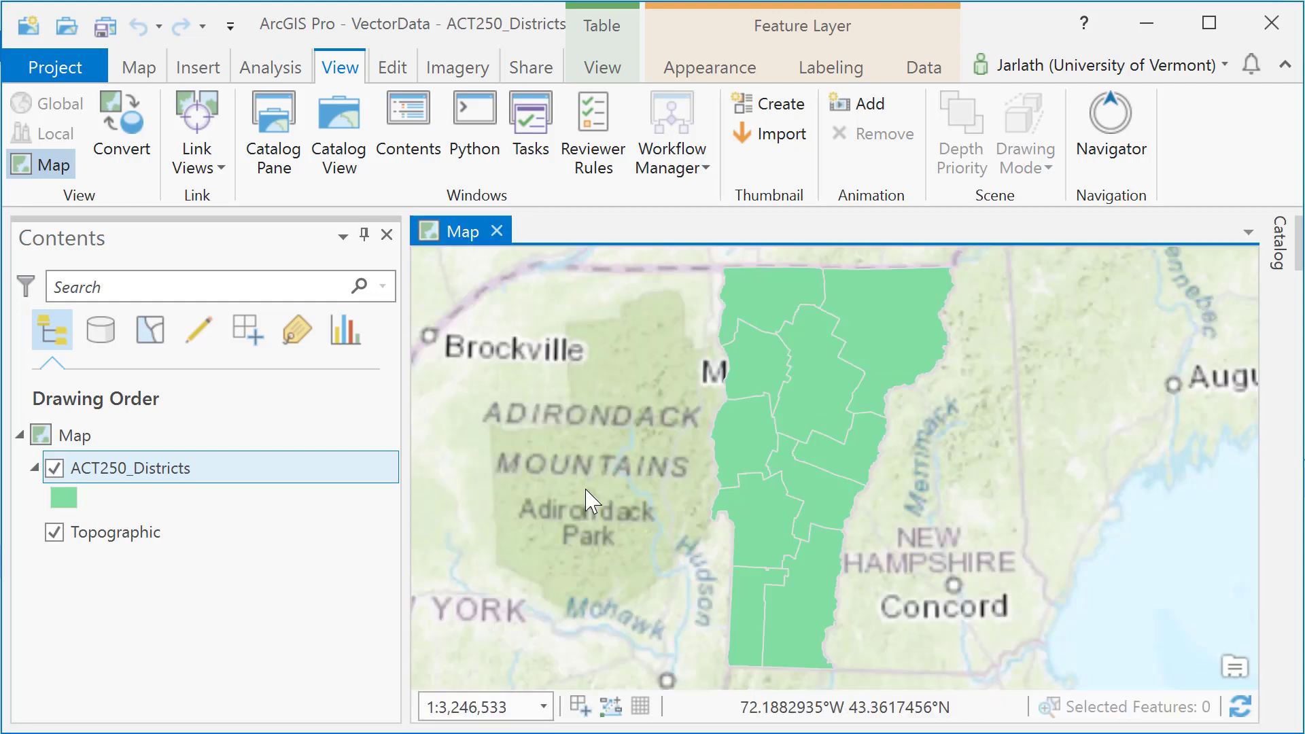
pyautogui.click(757, 551)
pyautogui.click(787, 606)
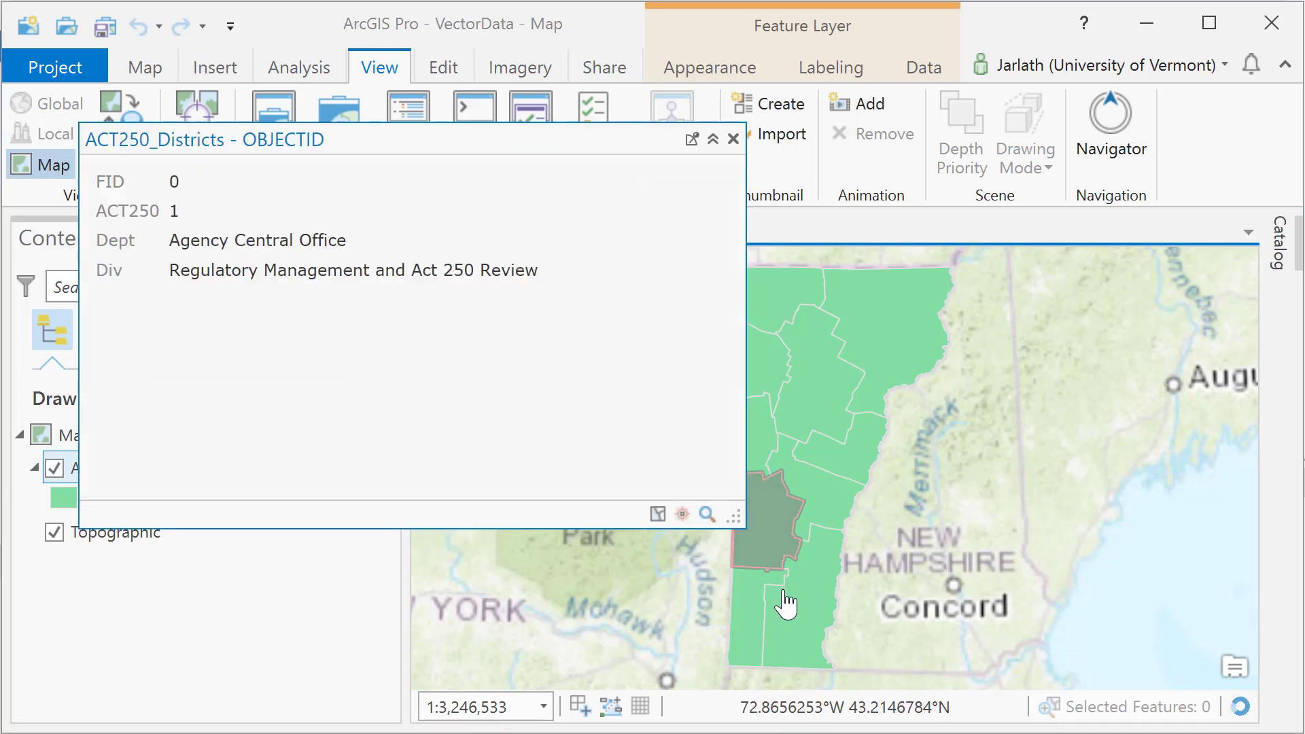
pyautogui.click(850, 475)
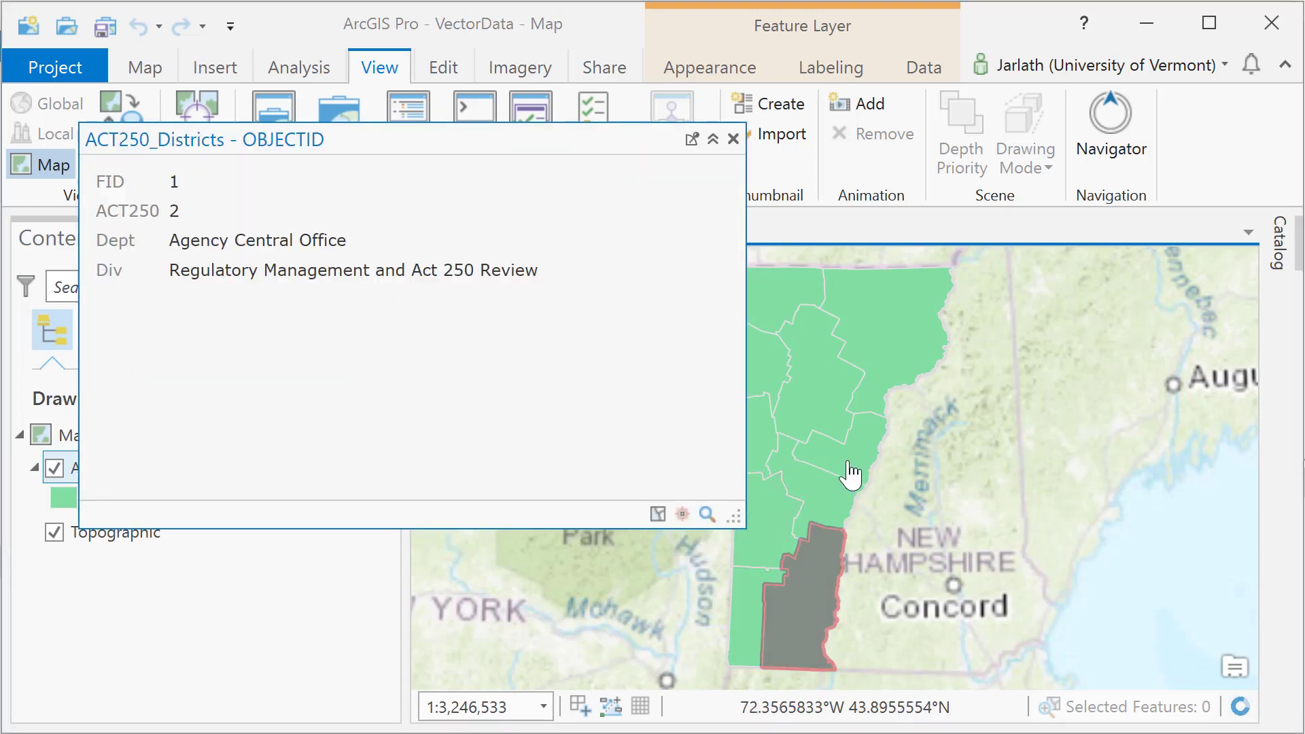
pyautogui.click(889, 372)
pyautogui.click(820, 364)
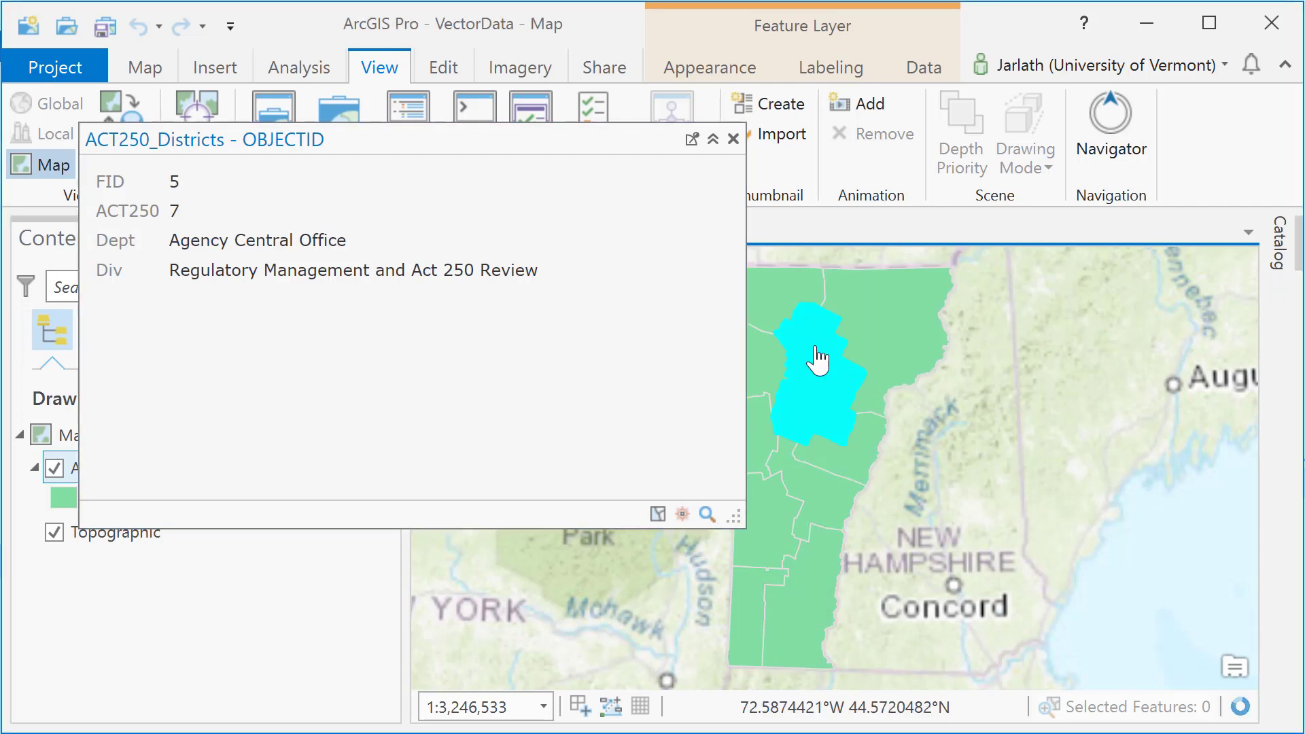
pyautogui.click(733, 140)
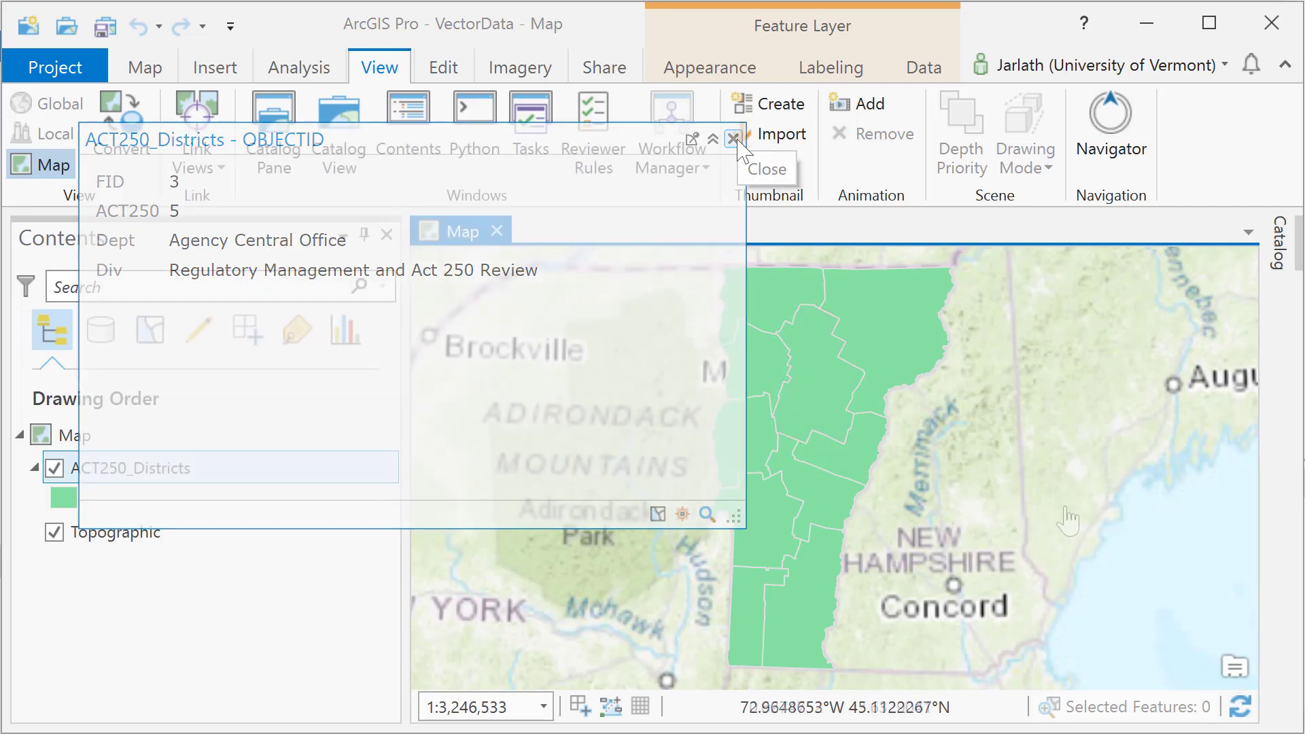
# Pin the Catalog, expand Folders > VectorData, and view ACT250_Districts.shp's Export options.
pyautogui.click(1280, 243)
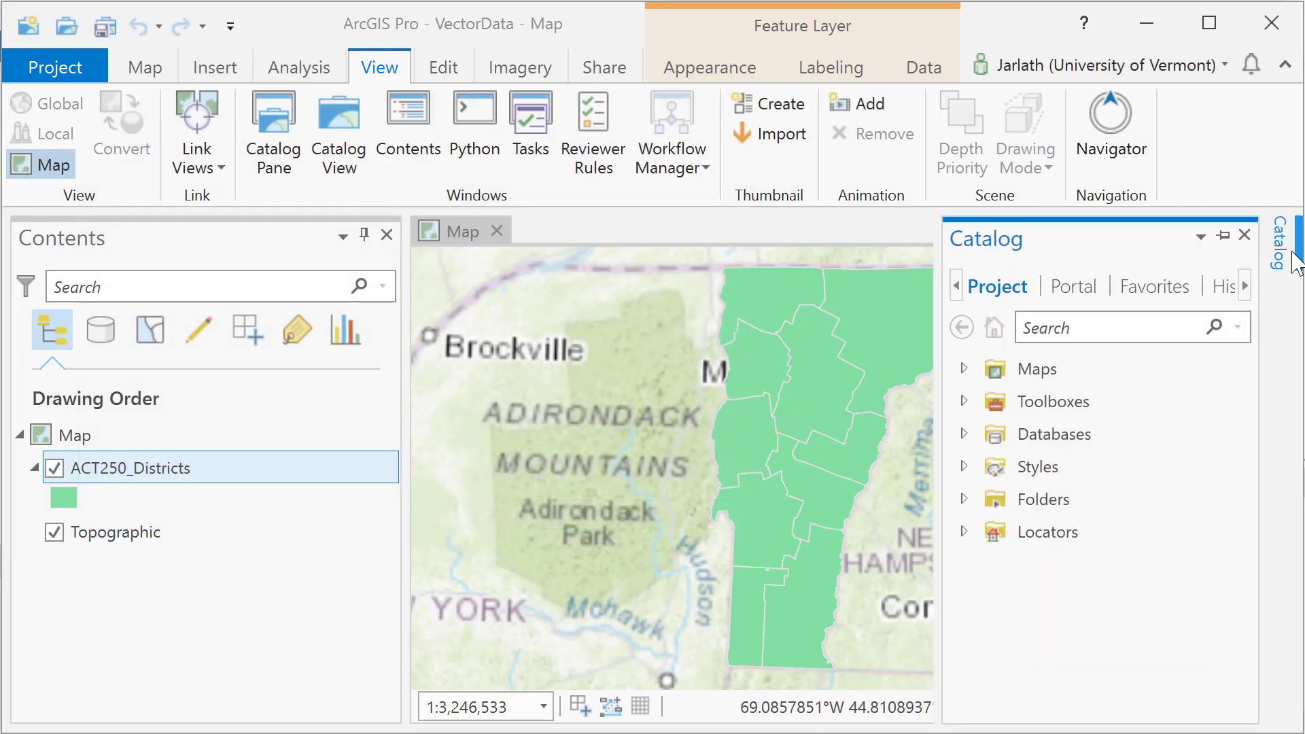
pyautogui.click(1244, 234)
pyautogui.click(925, 496)
pyautogui.click(947, 527)
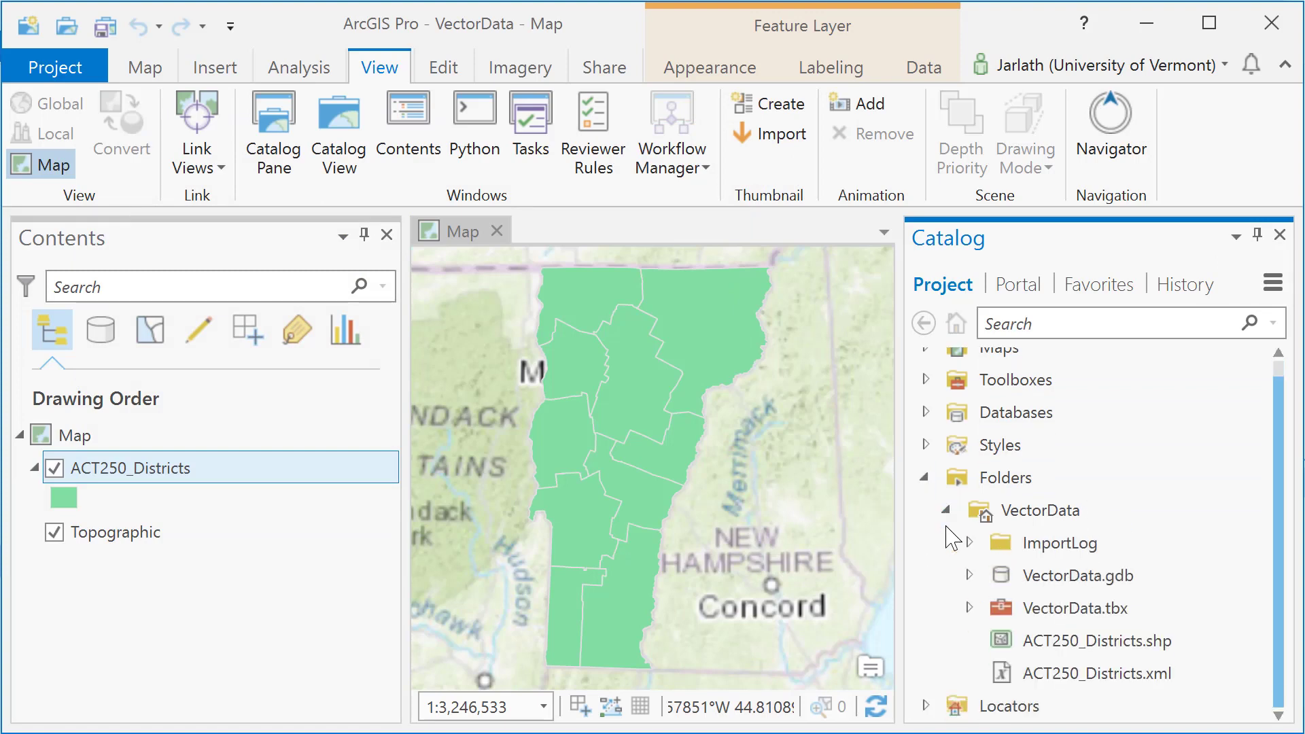
pyautogui.click(1051, 643)
pyautogui.rightClick(1050, 644)
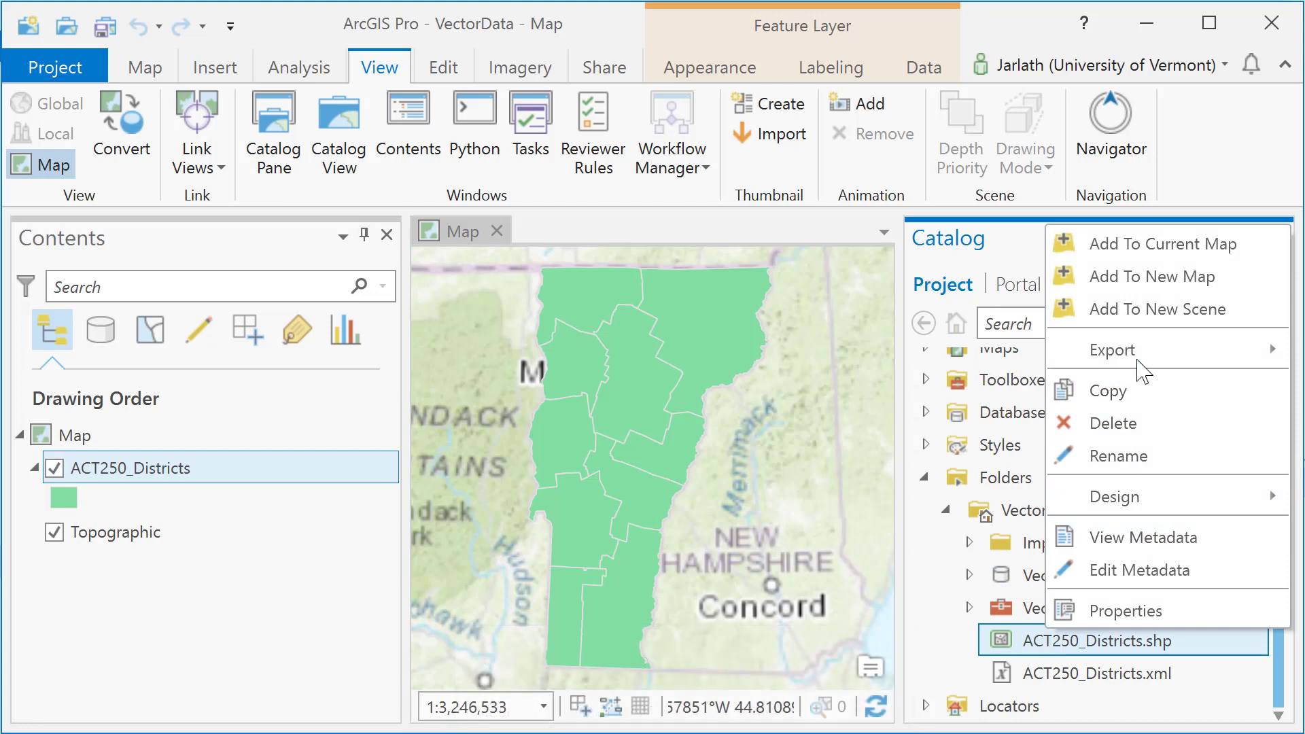
pyautogui.moveTo(1142, 367)
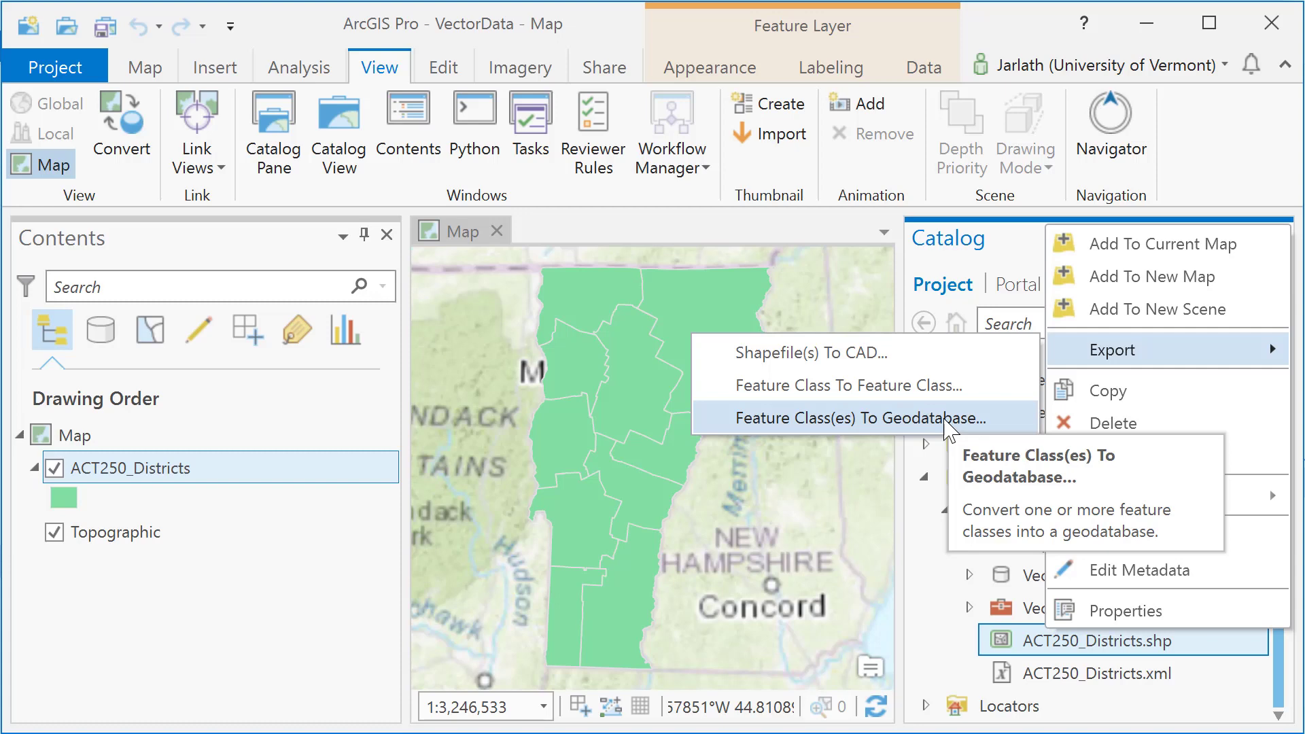
# Run Feature Class To Geodatabase on VectorData.gdb with ACT250_Districts as the input features.
pyautogui.click(1041, 576)
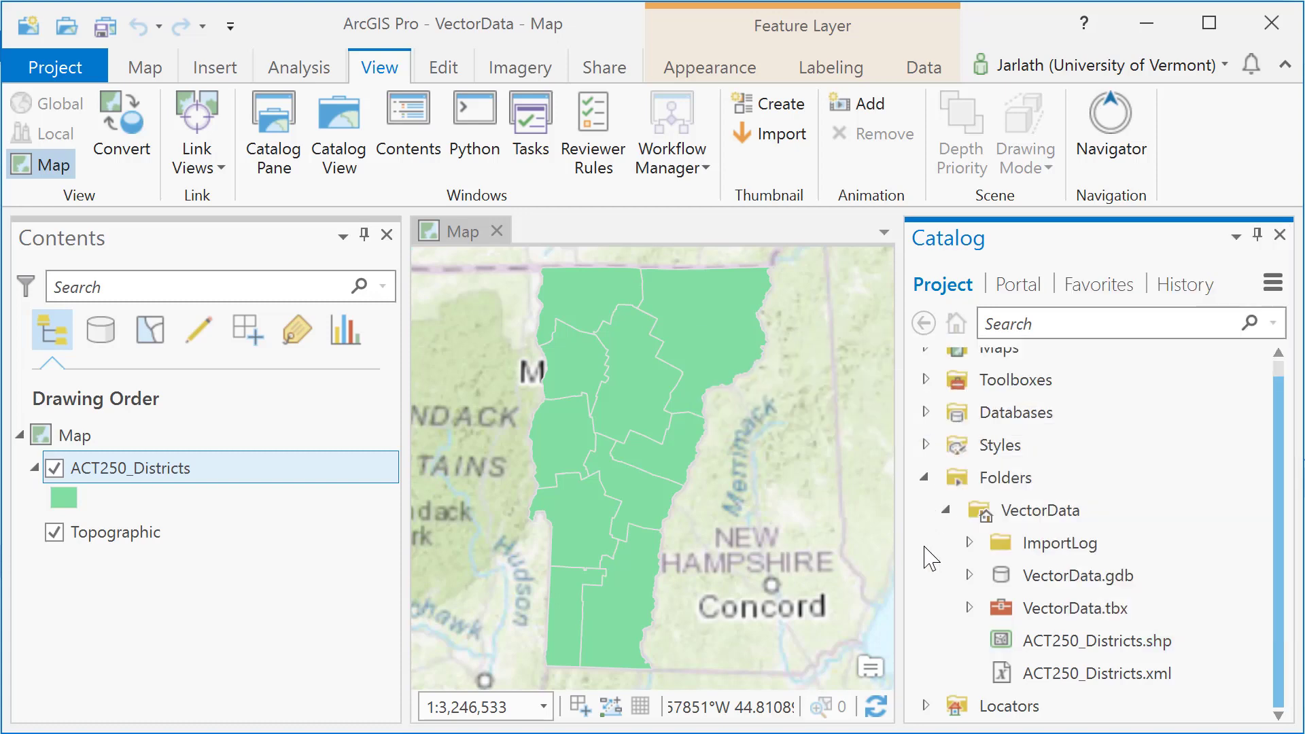
pyautogui.rightClick(1045, 583)
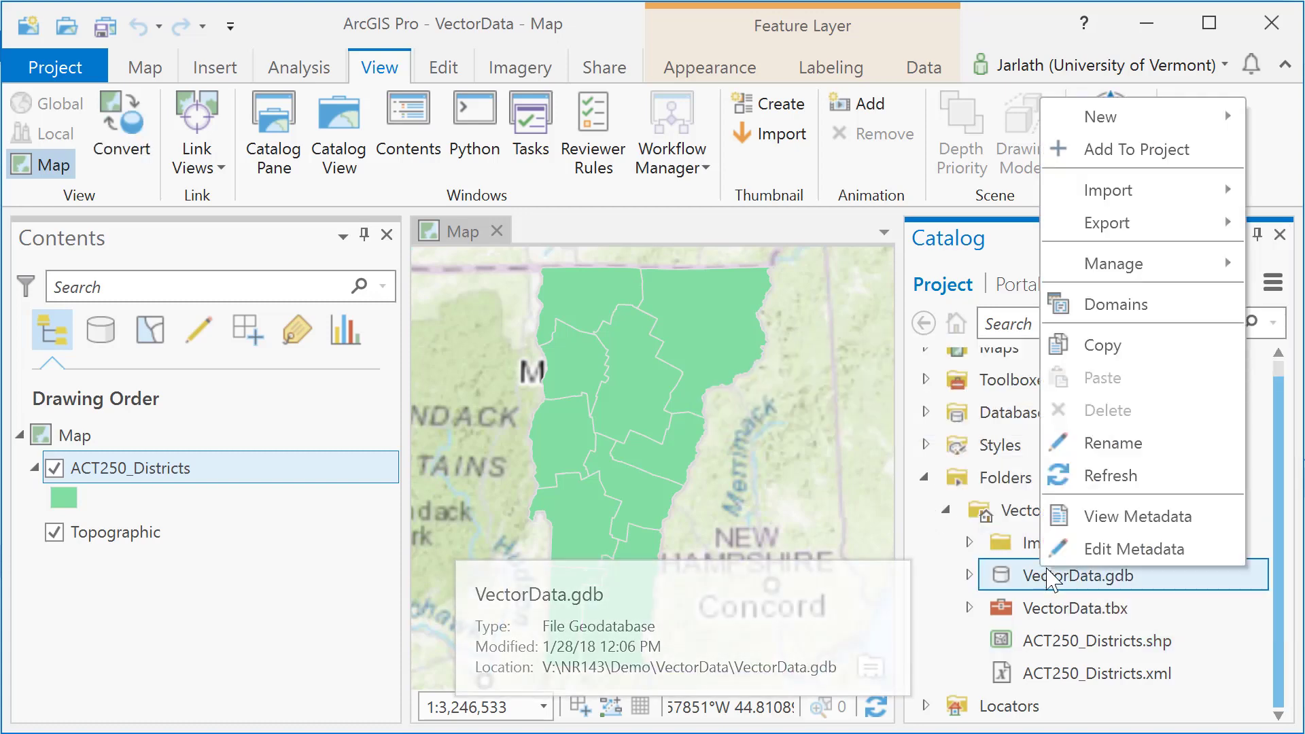
pyautogui.moveTo(1134, 198)
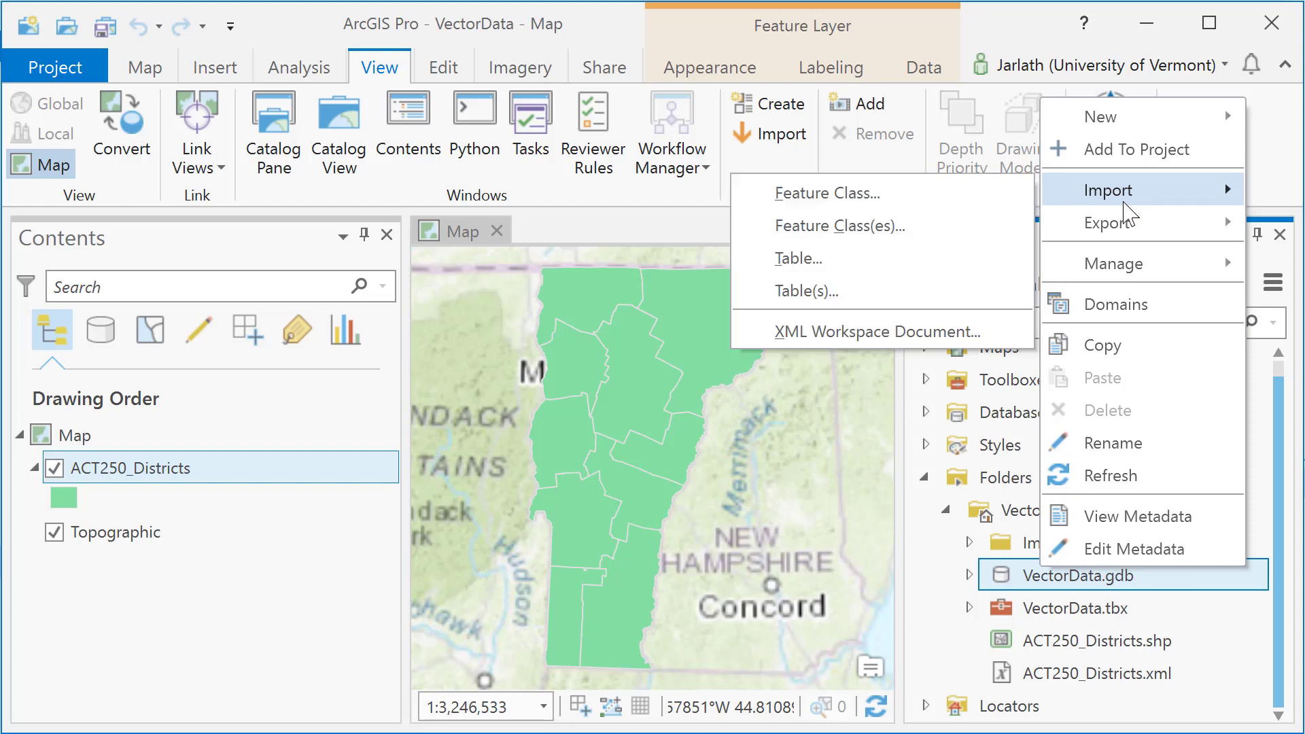
pyautogui.click(941, 226)
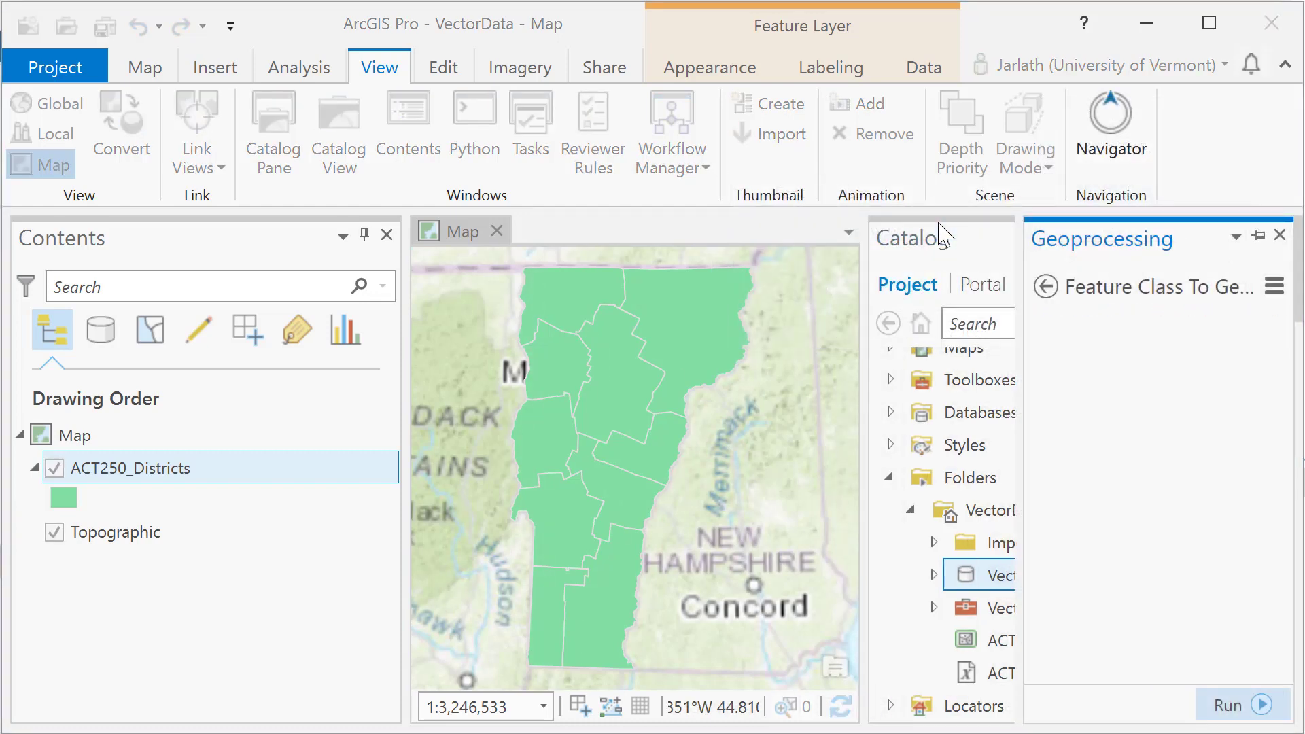
pyautogui.click(1237, 407)
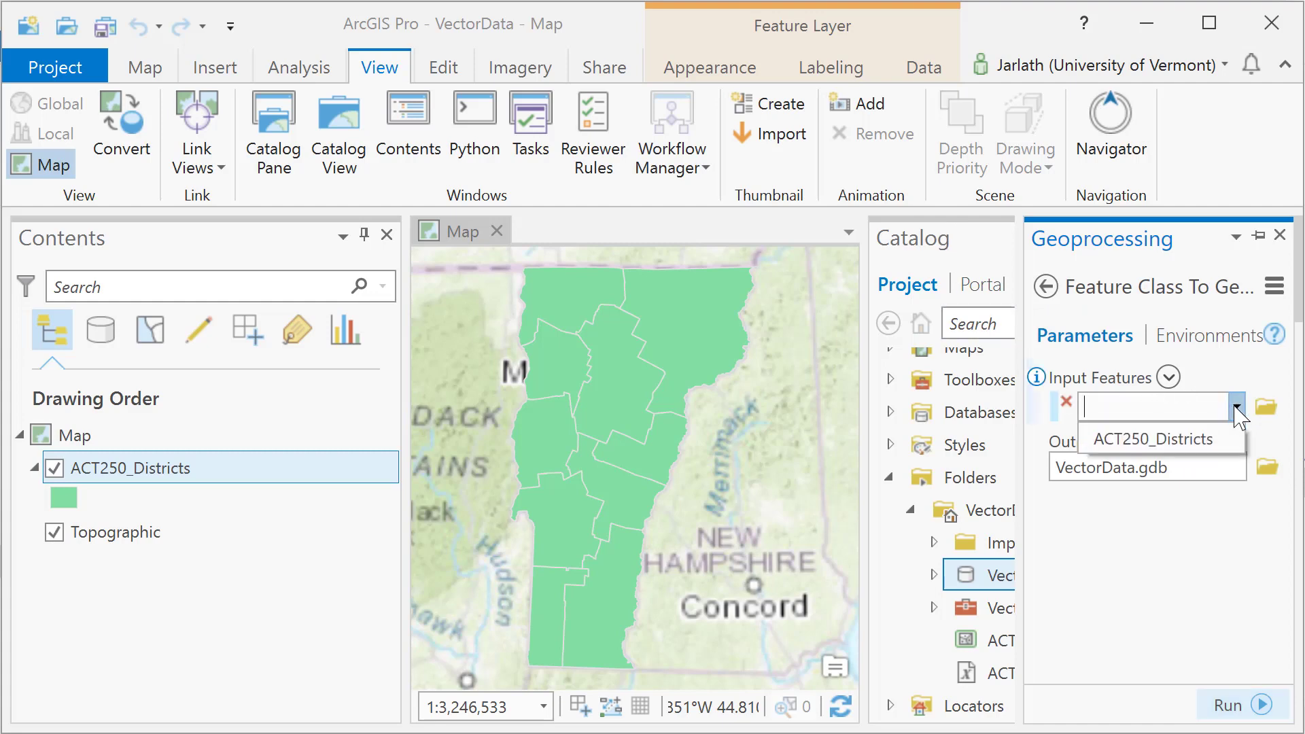
pyautogui.click(1201, 441)
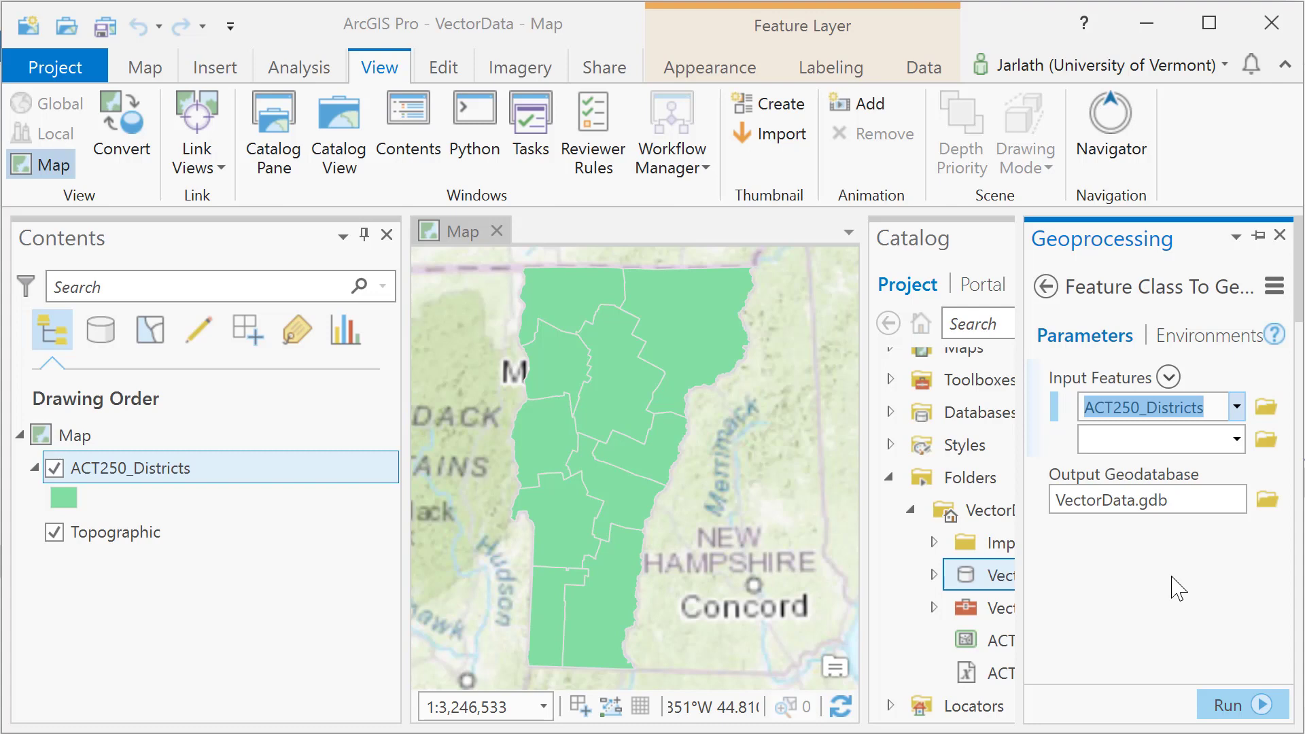
pyautogui.click(1246, 705)
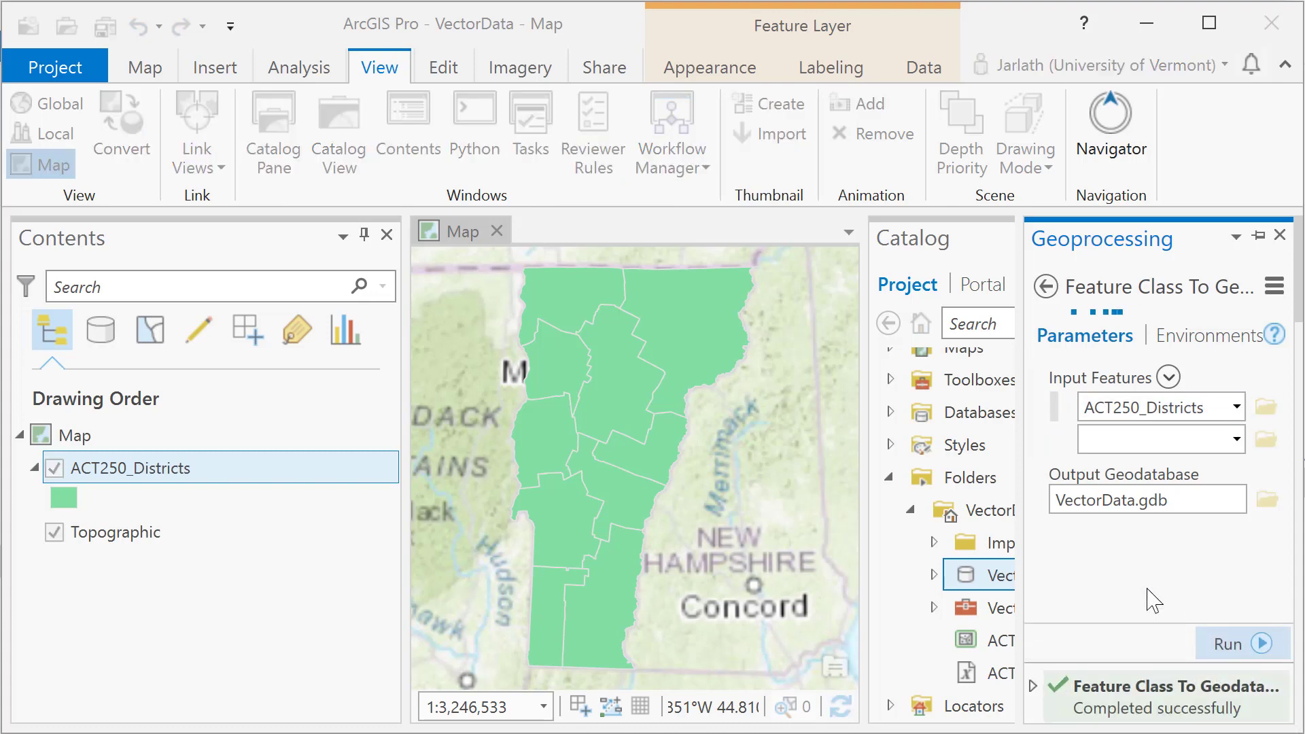
# Add the ACT250_Districts feature class from VectorData.gdb to the current map.
pyautogui.moveTo(950, 592)
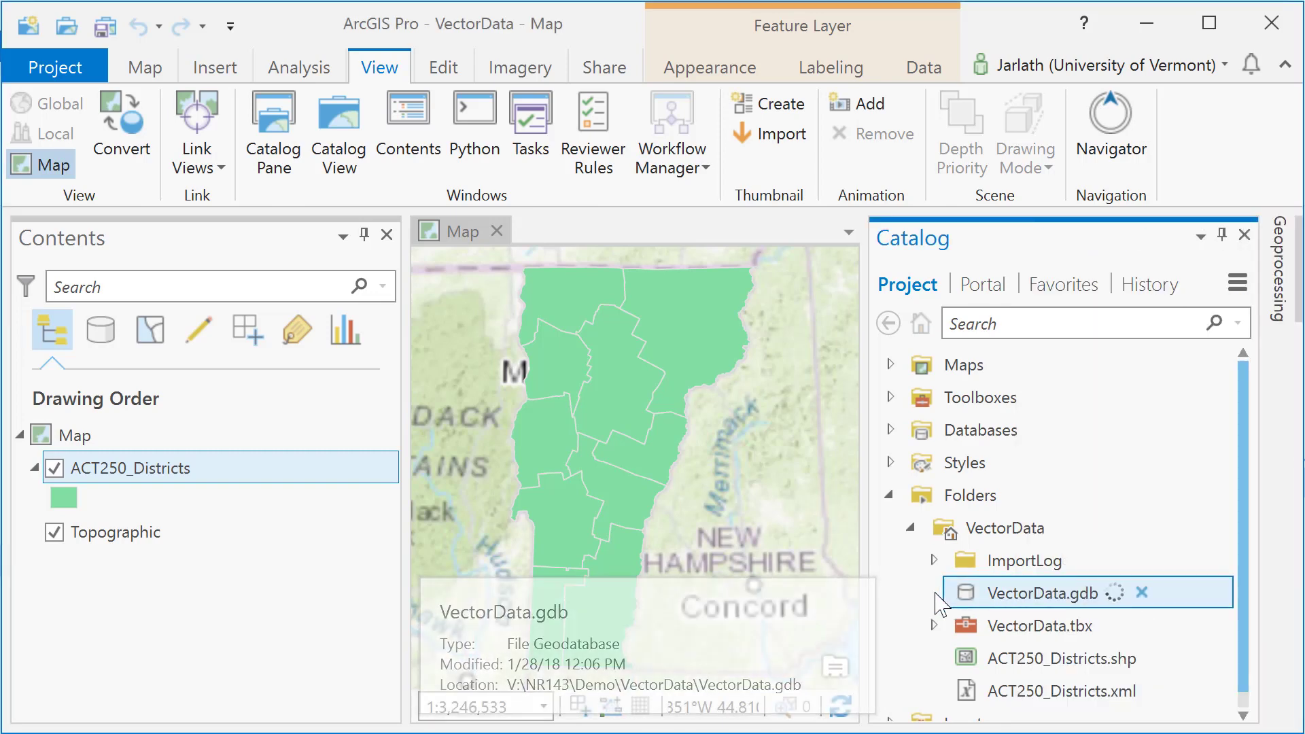
pyautogui.click(934, 592)
pyautogui.scroll(-1, 915, 597)
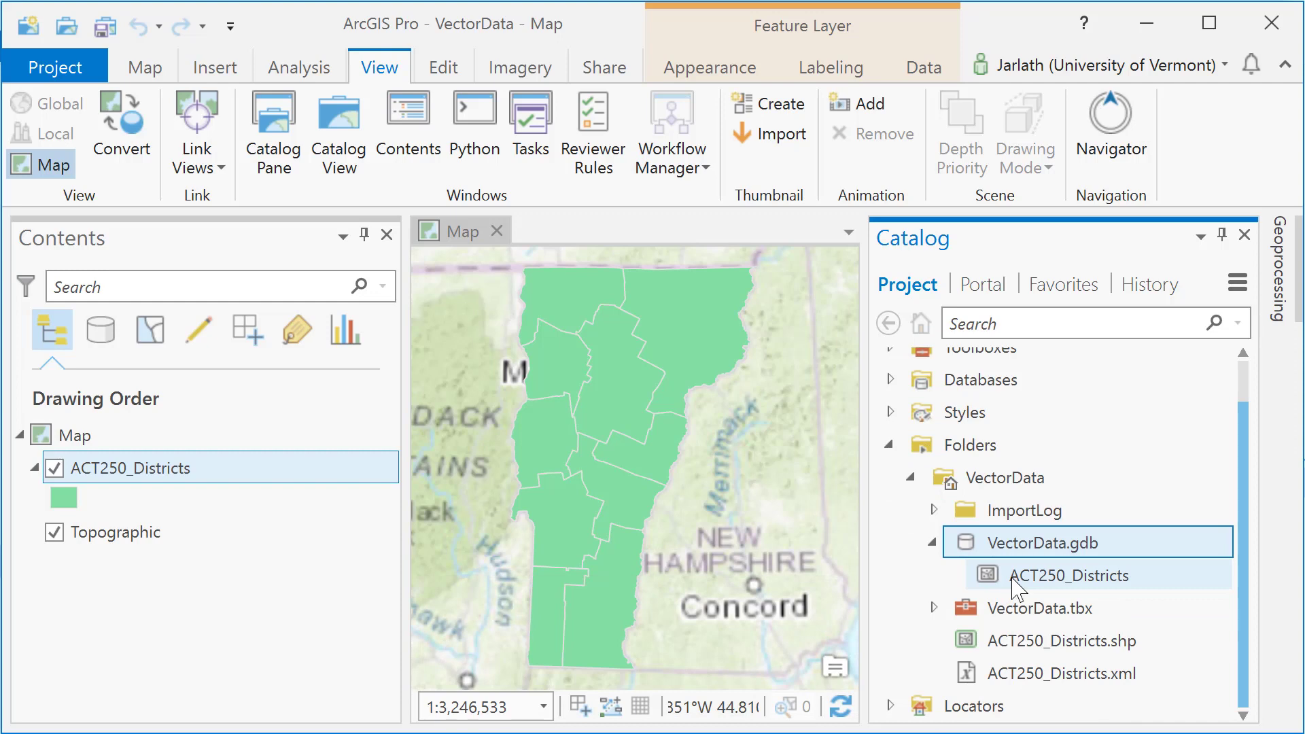
pyautogui.click(1081, 577)
pyautogui.rightClick(1084, 581)
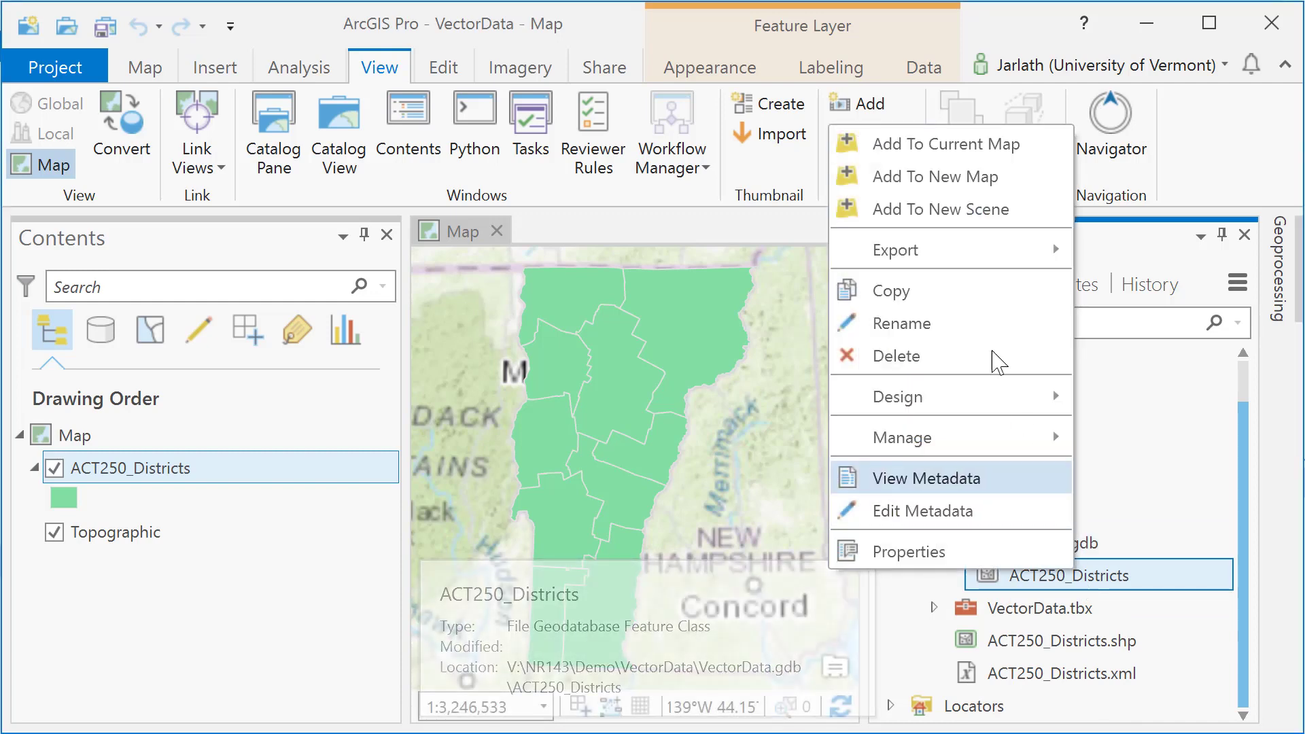
pyautogui.click(976, 163)
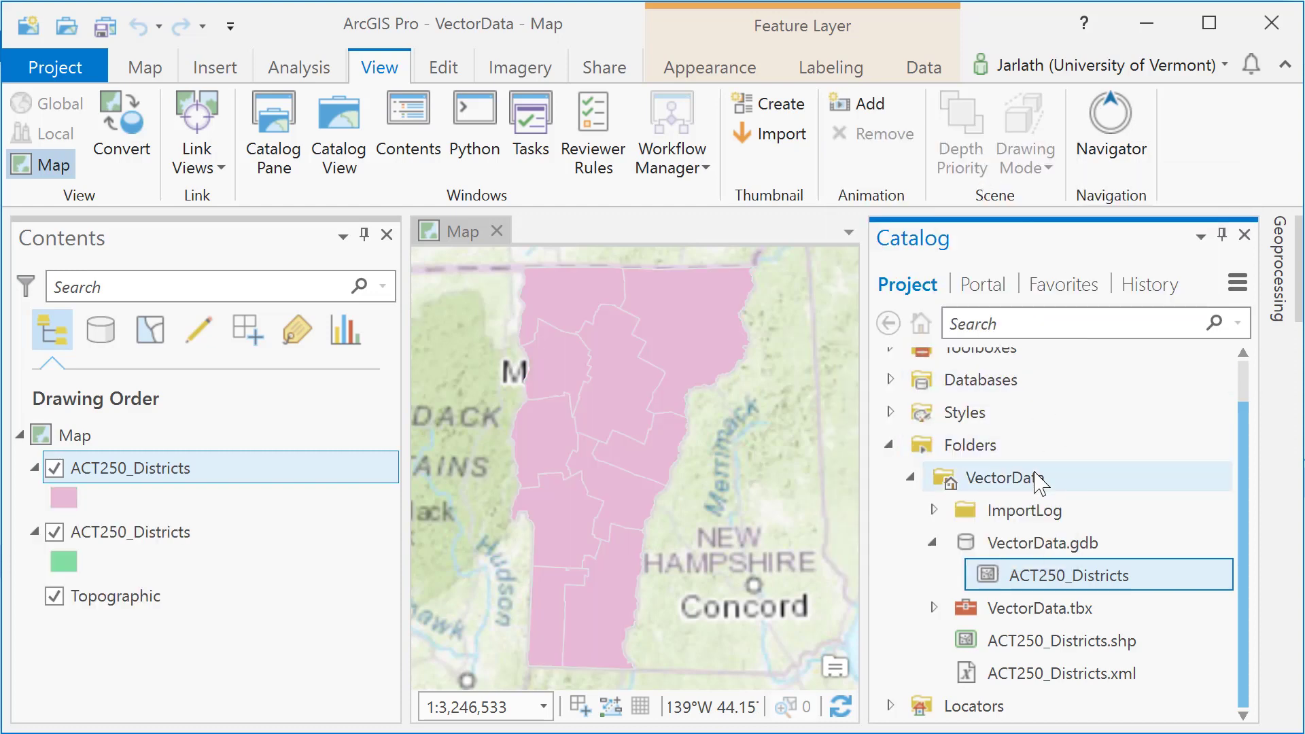
# Toggle the pink imported layer's visibility twice to compare it with the shapefile layer.
pyautogui.click(54, 468)
pyautogui.click(54, 468)
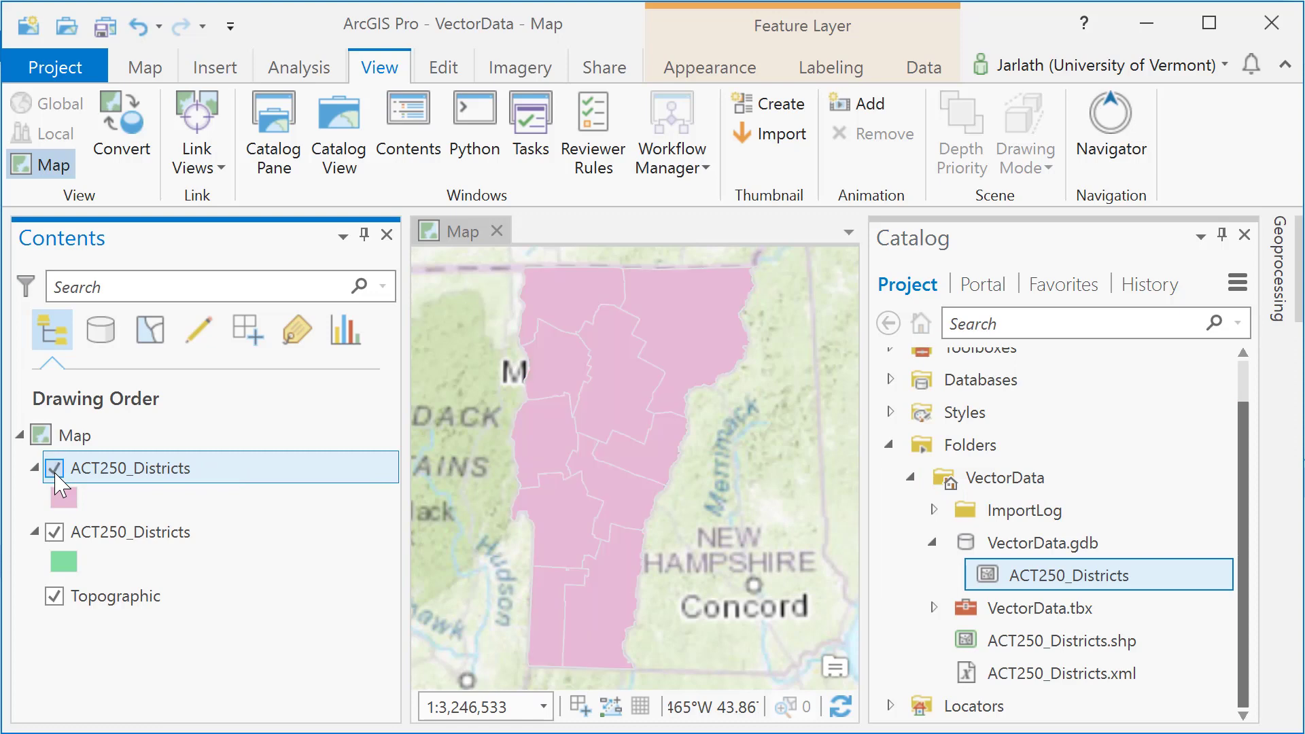
pyautogui.click(55, 469)
pyautogui.click(55, 468)
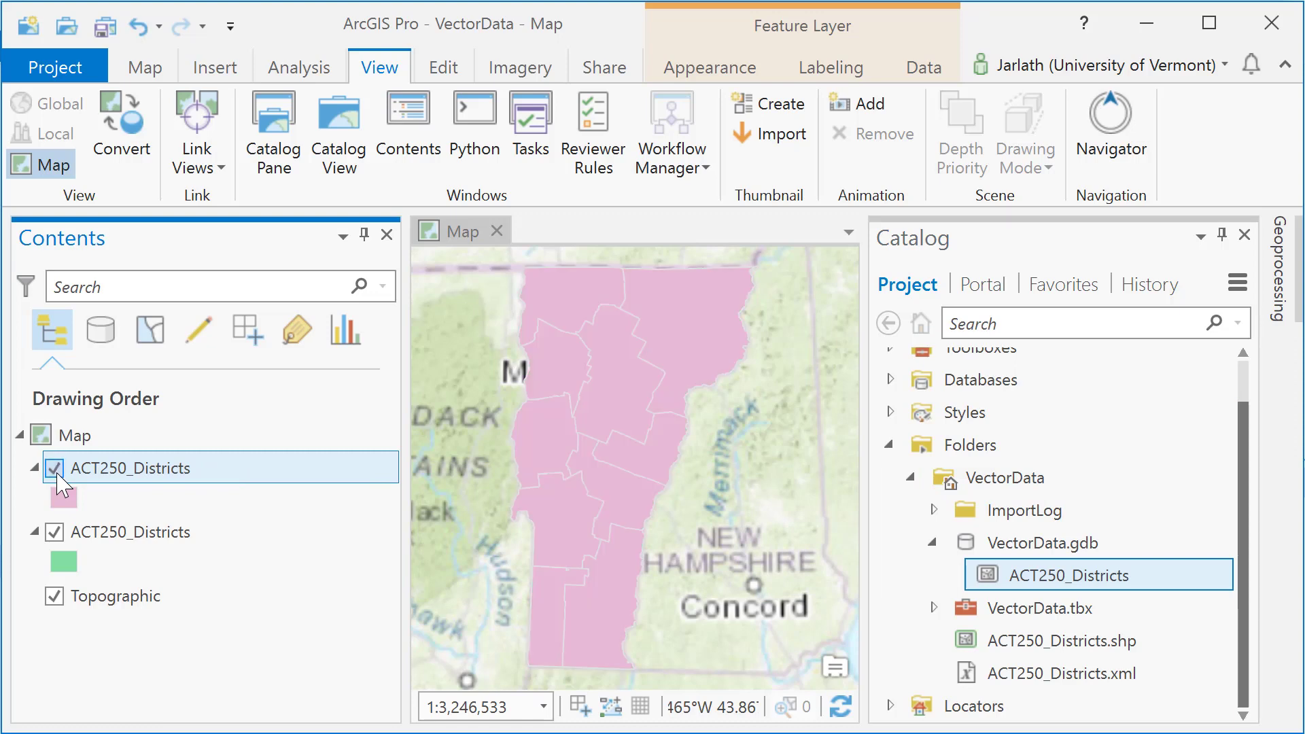
# Confirm on the top layer's Source page that it's a File Geodatabase Feature Class in VectorData.gdb.
pyautogui.rightClick(96, 474)
pyautogui.scroll(-1, 222, 721)
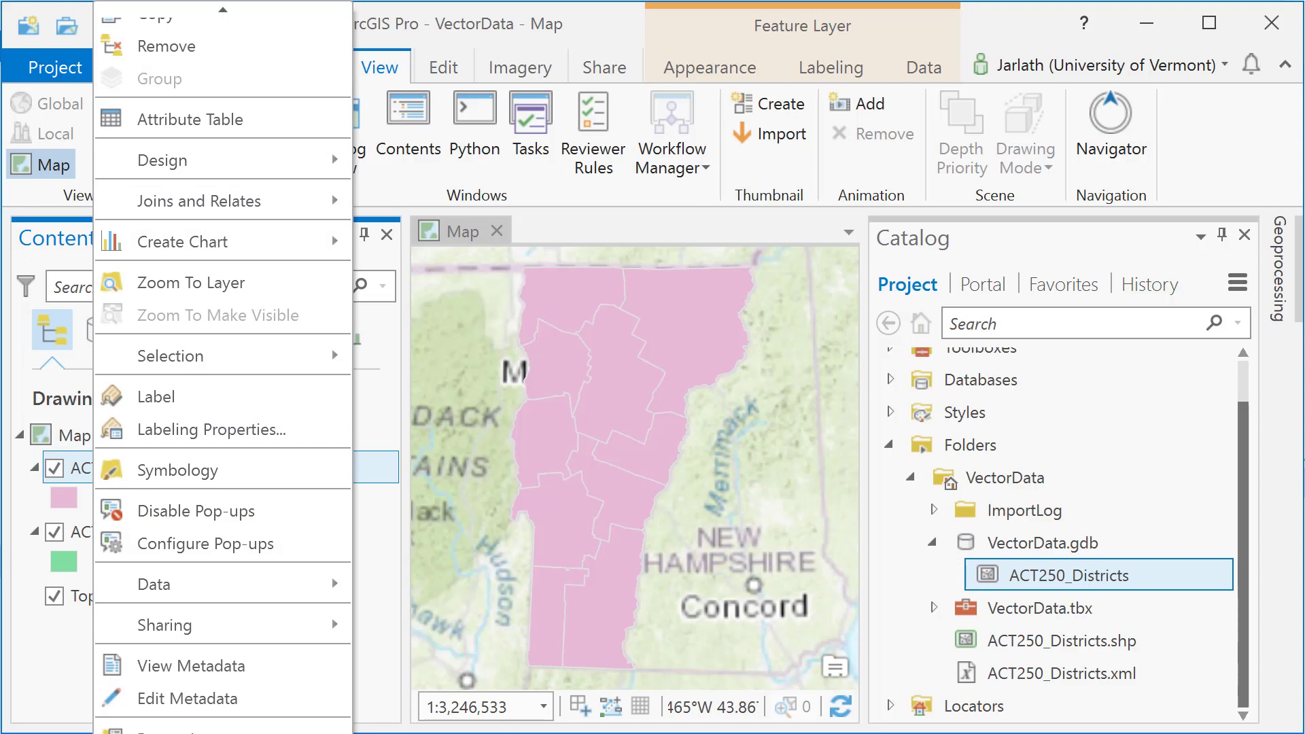
pyautogui.click(163, 730)
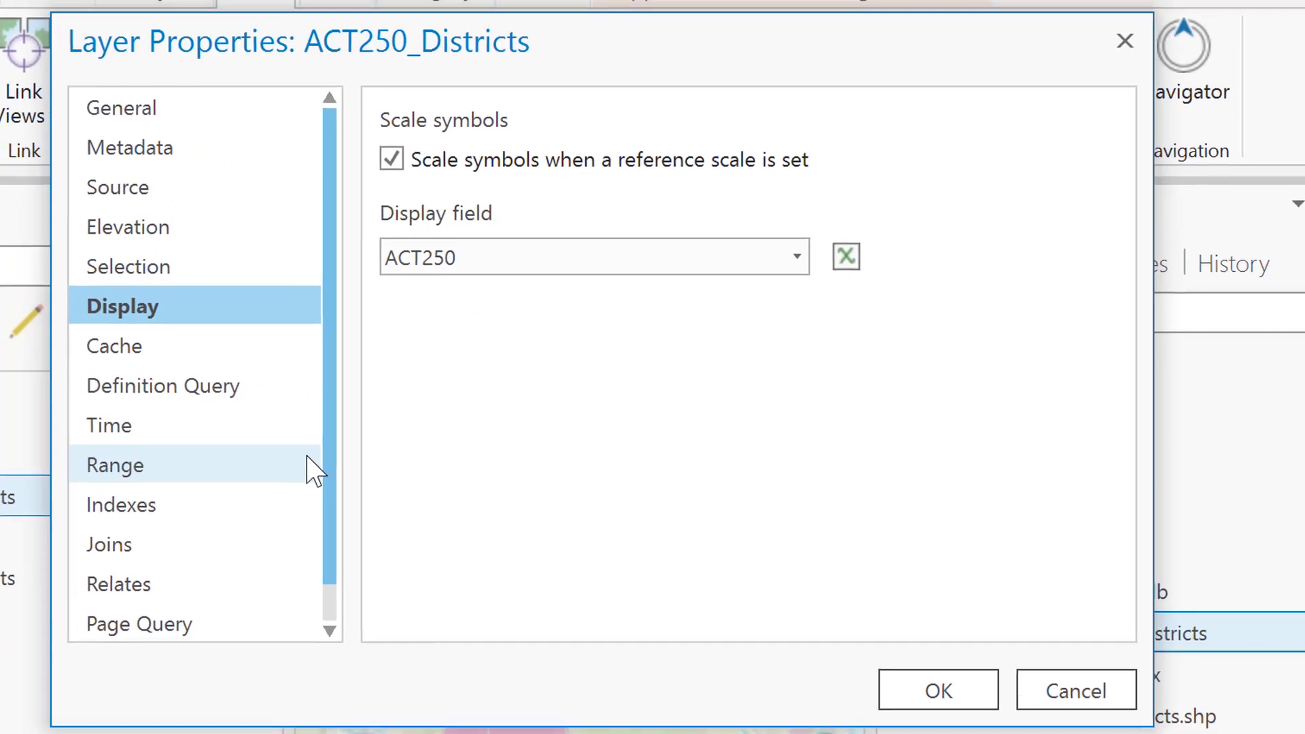
pyautogui.click(151, 195)
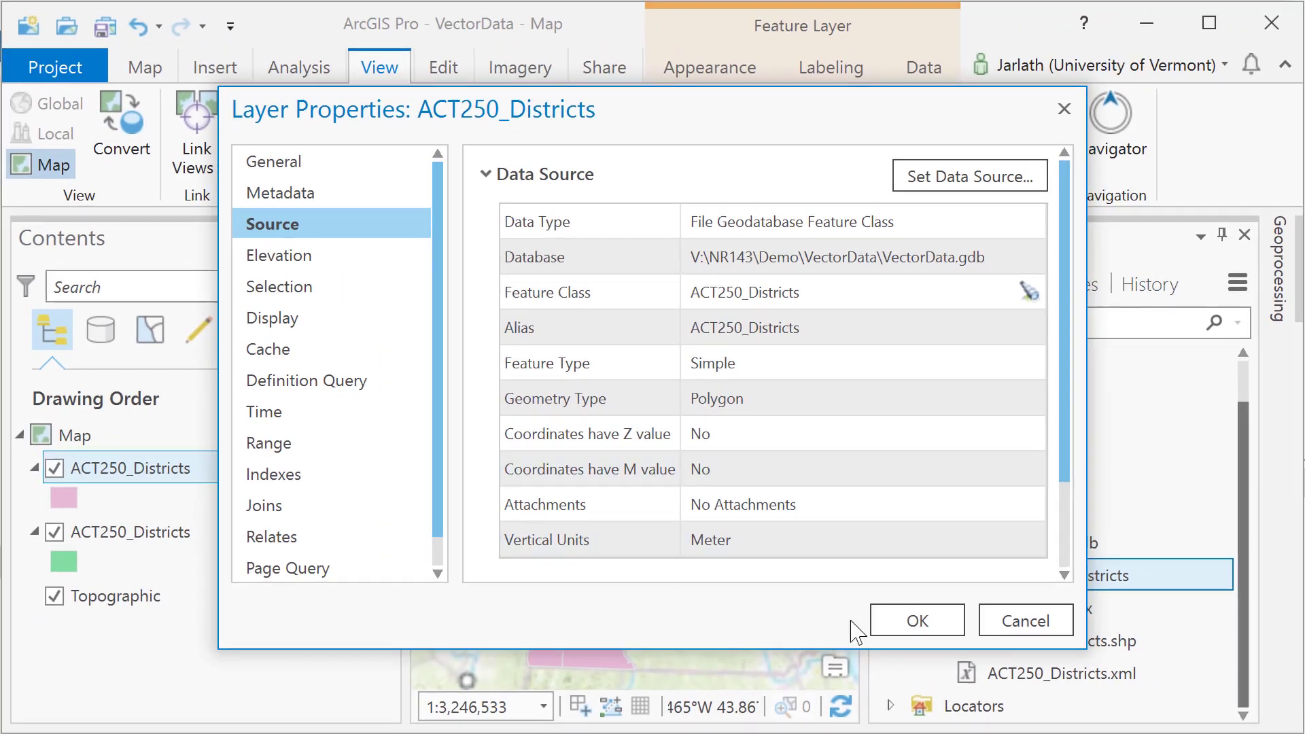
pyautogui.click(912, 621)
pyautogui.rightClick(170, 535)
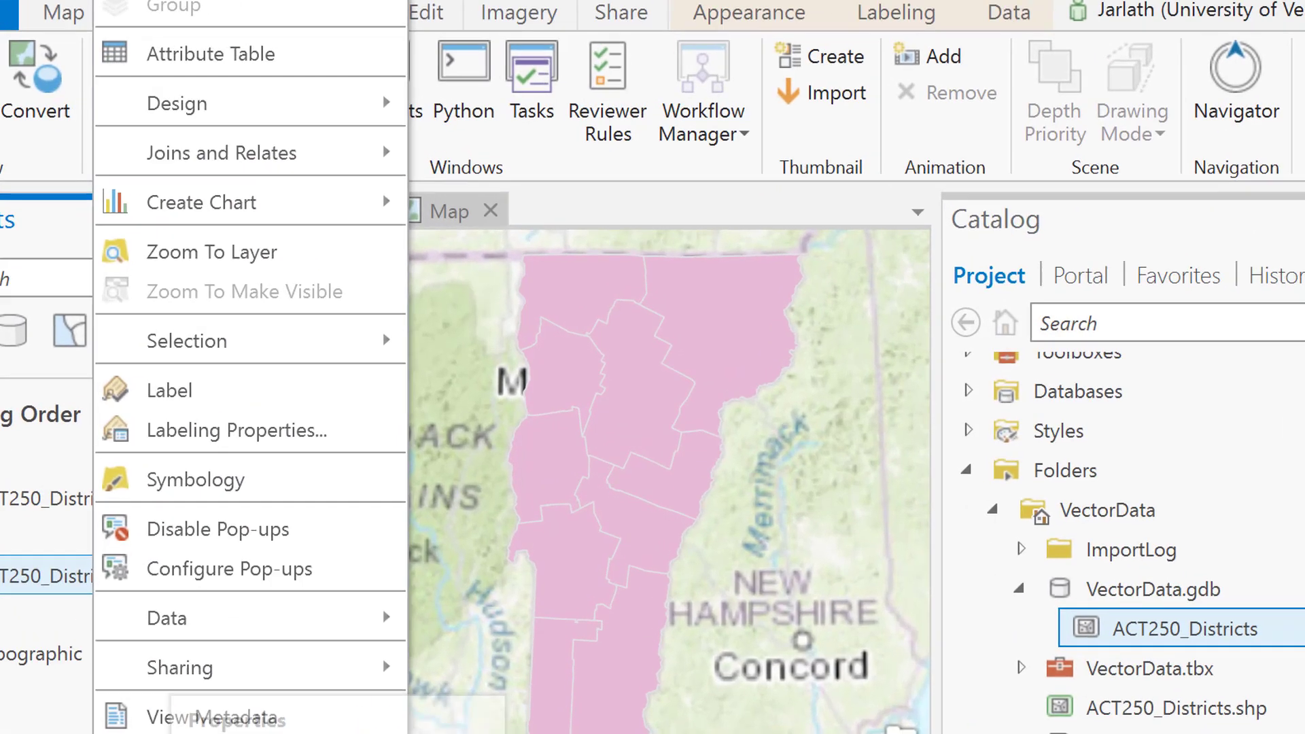
pyautogui.click(231, 722)
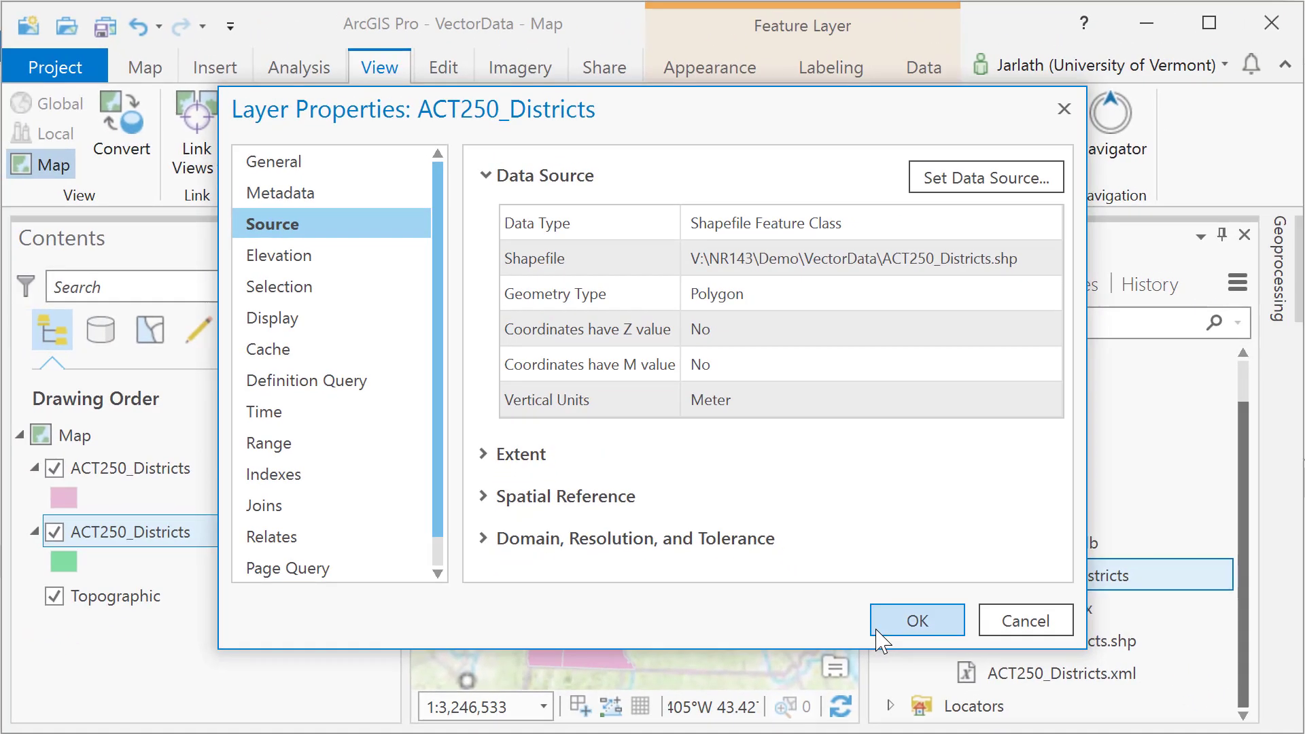
pyautogui.click(983, 707)
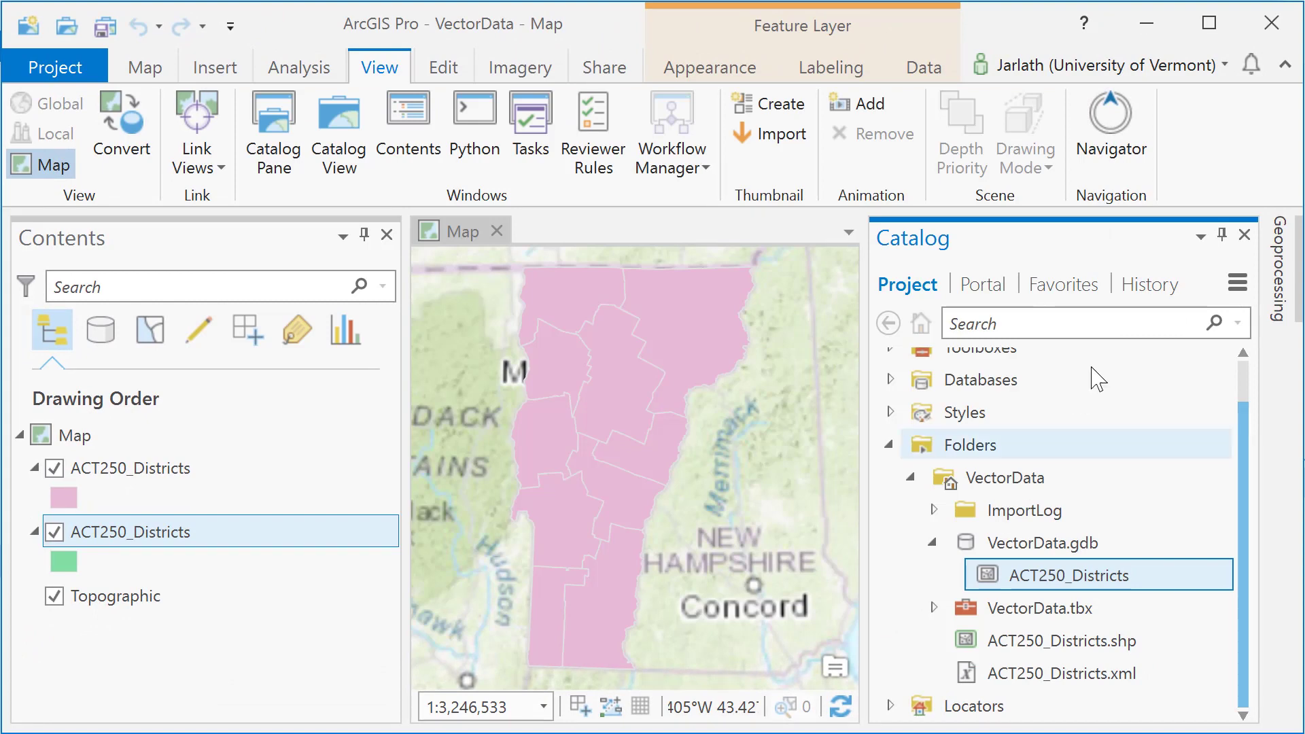
# Unpin the Catalog and open attribute tables for both the imported and shapefile ACT250_Districts layers.
pyautogui.click(1222, 235)
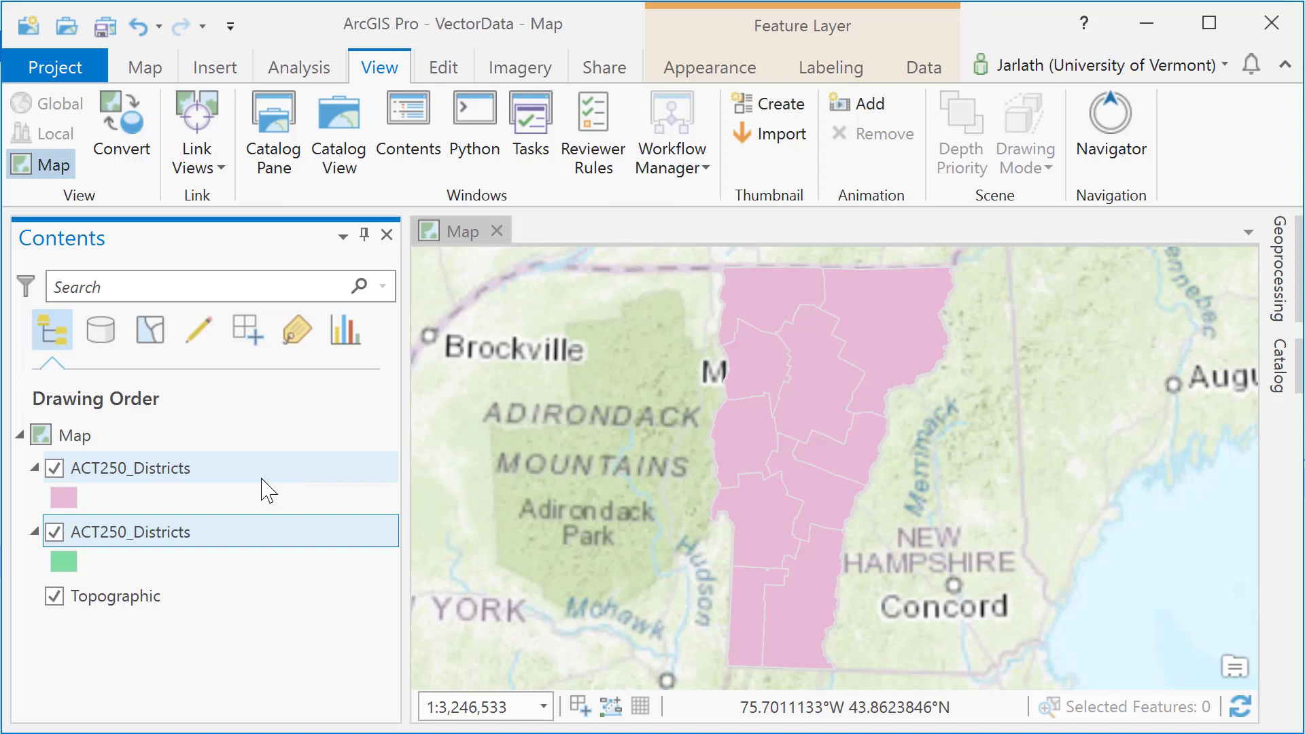
pyautogui.rightClick(190, 469)
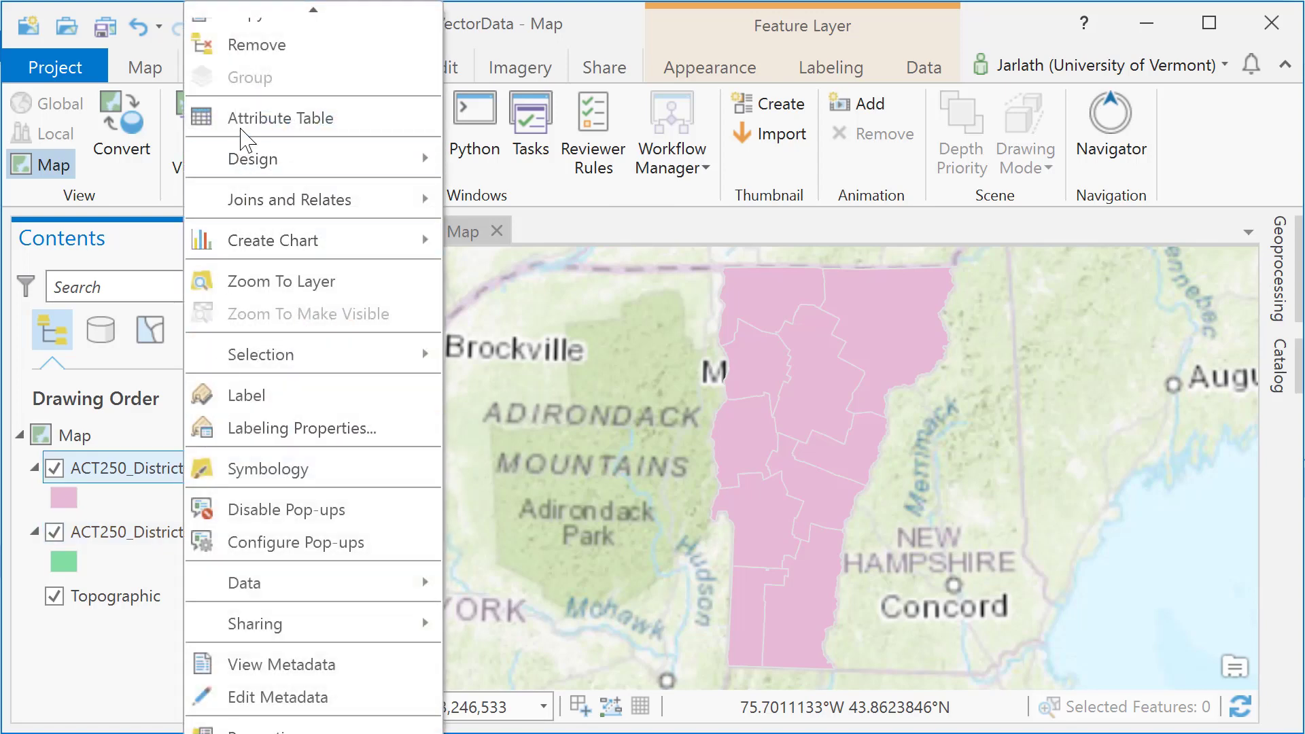
pyautogui.click(243, 119)
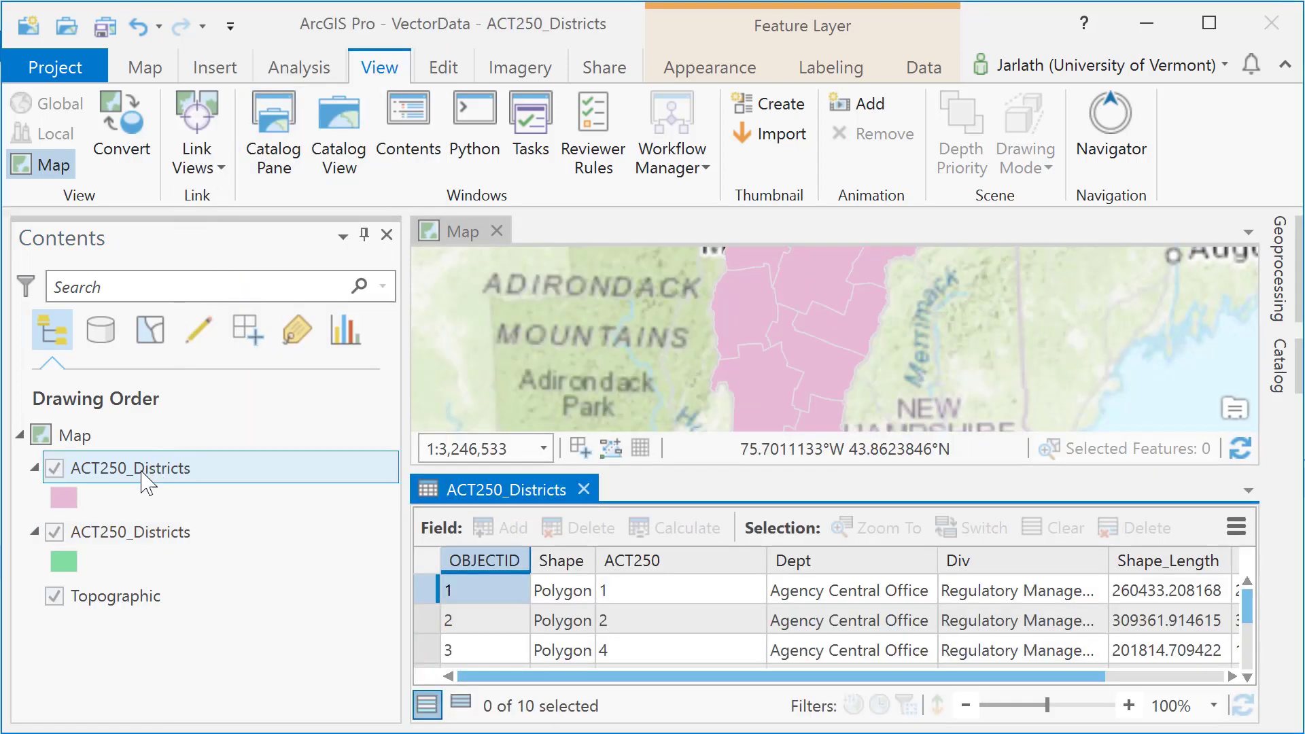
pyautogui.rightClick(151, 534)
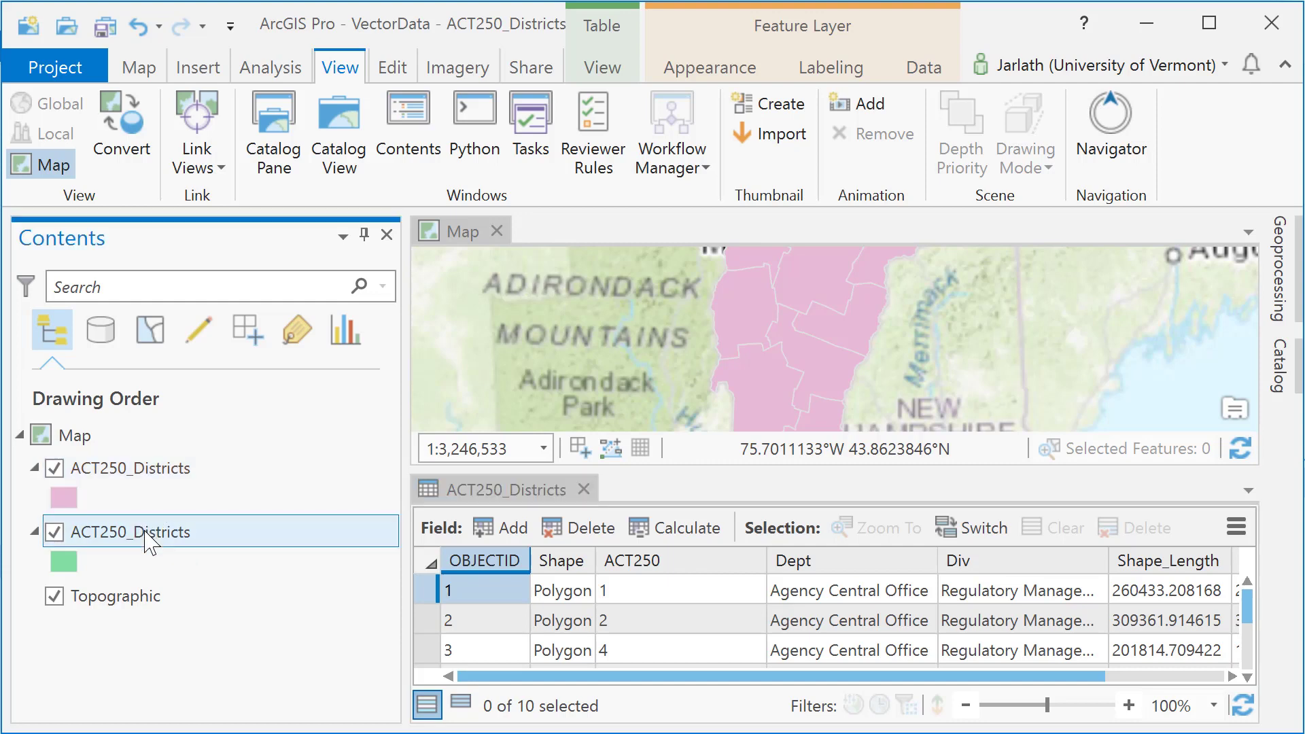
pyautogui.click(241, 102)
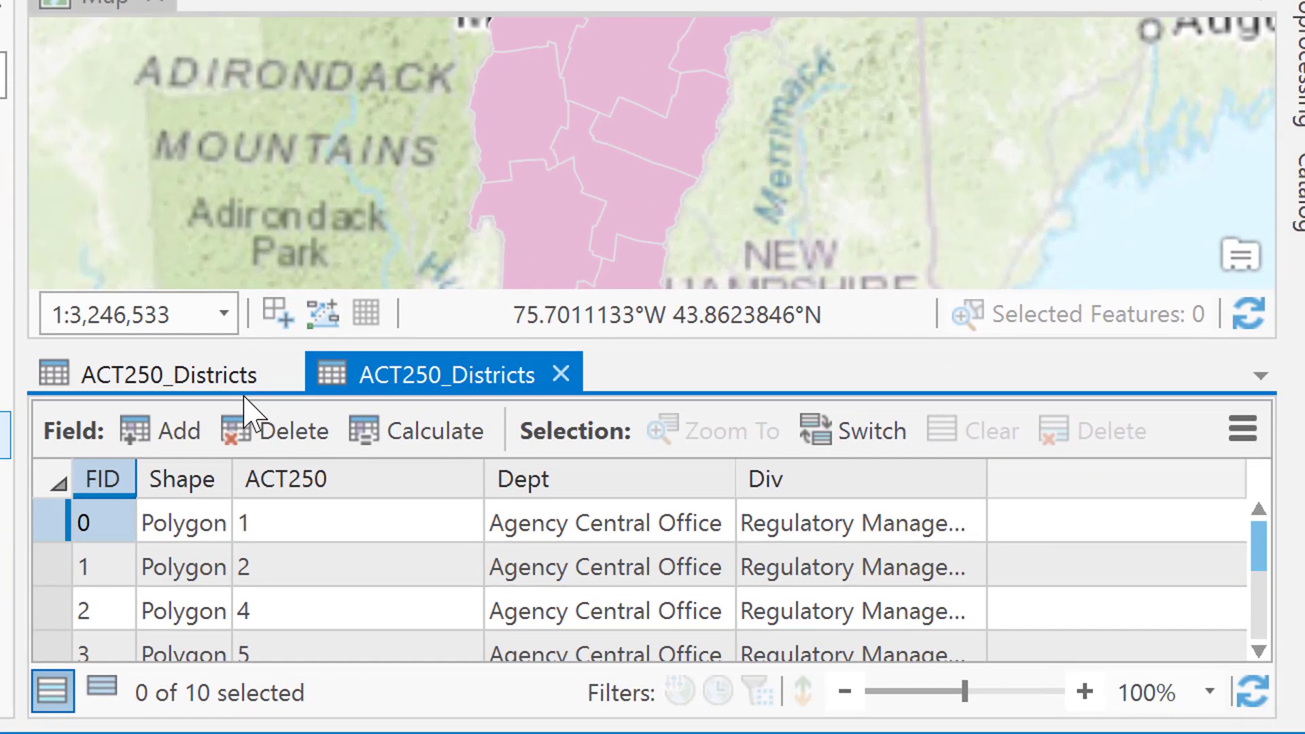
# Switch to the geodatabase ACT250_Districts table and scroll right to Shape_Length and Shape_Area.
pyautogui.click(213, 379)
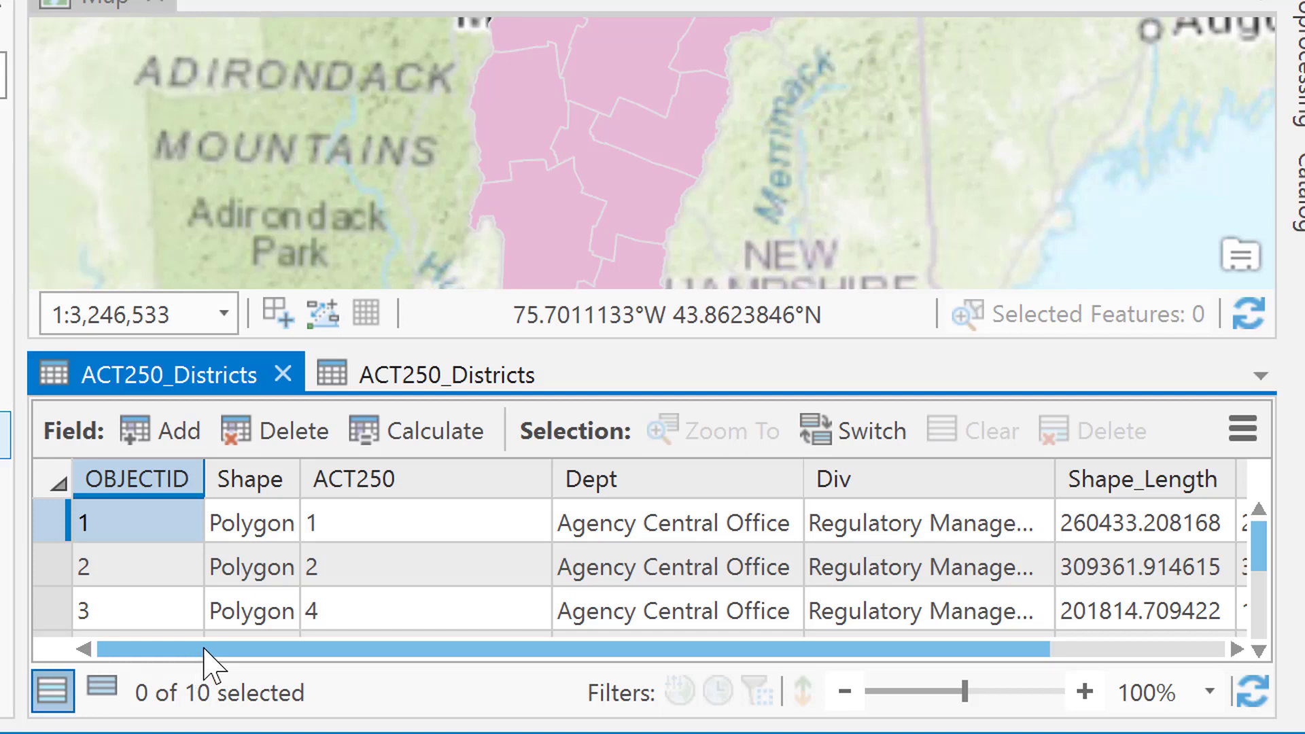
pyautogui.moveTo(204, 656); pyautogui.dragTo(402, 658)
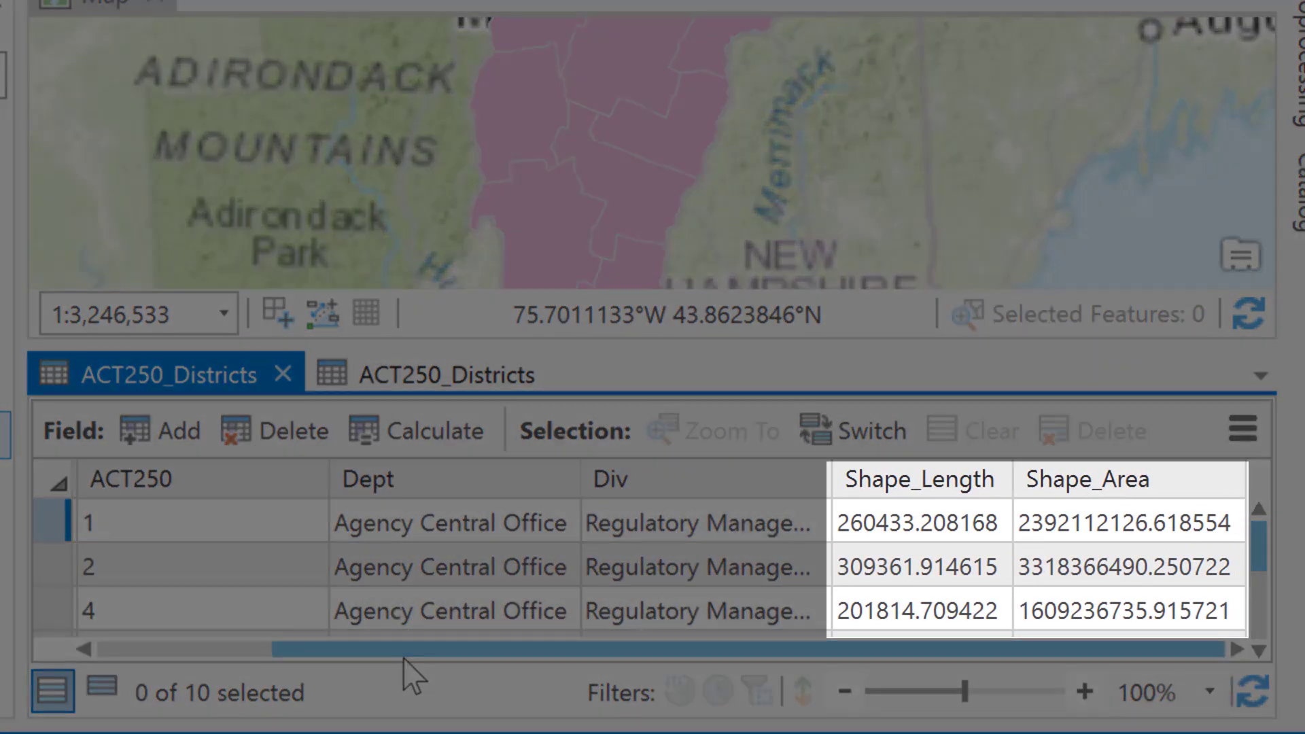